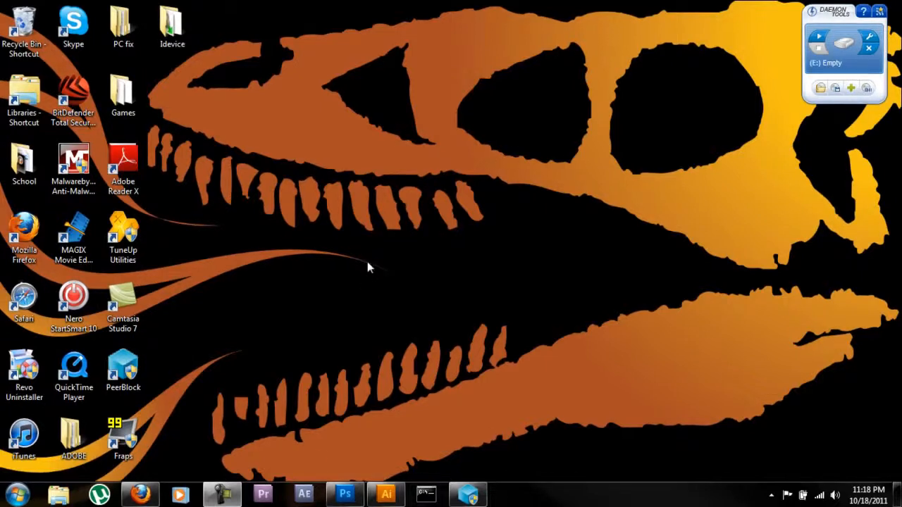
Step: Switch to Adobe Illustrator and create a new document 1920 pt wide and 1080 pt high
click(346, 498)
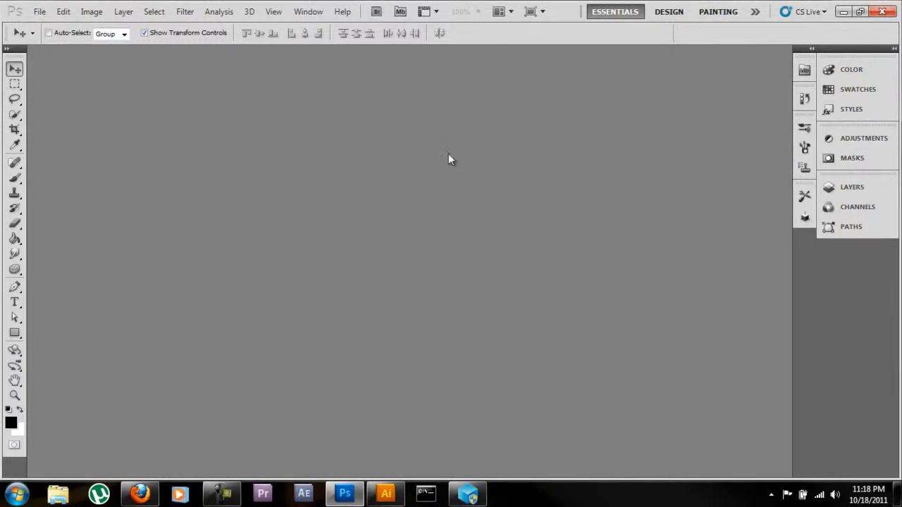
click(387, 494)
click(39, 13)
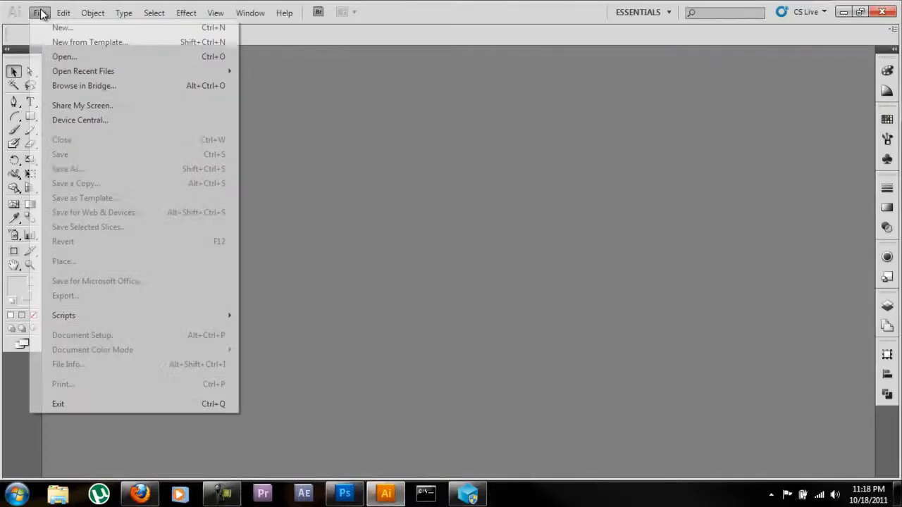
click(50, 30)
double_click(350, 211)
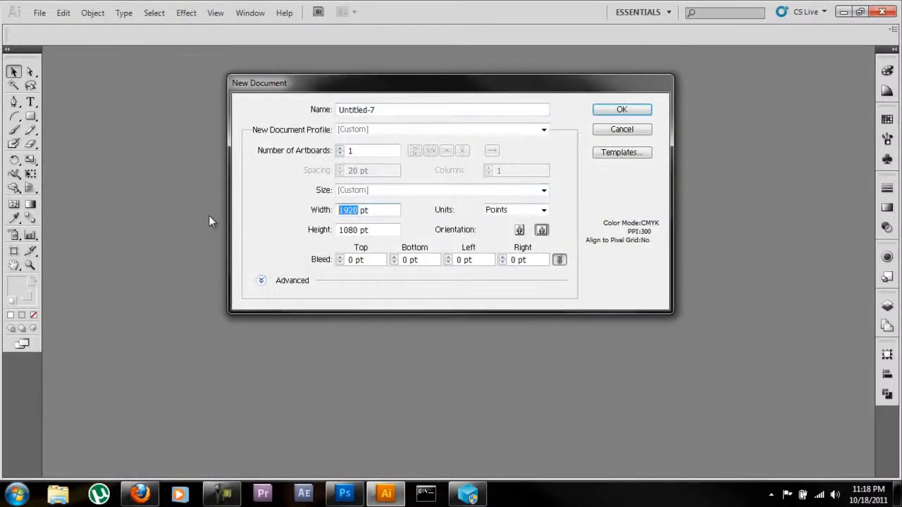
double_click(349, 229)
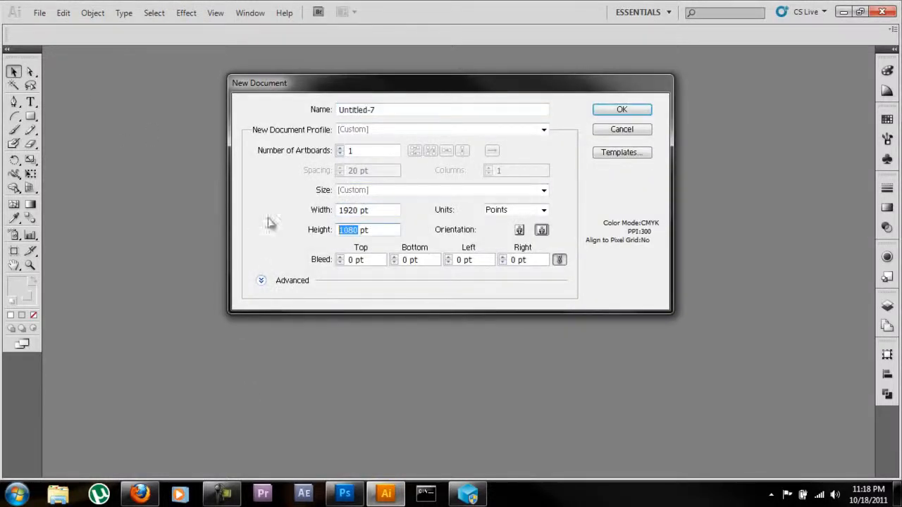
click(603, 111)
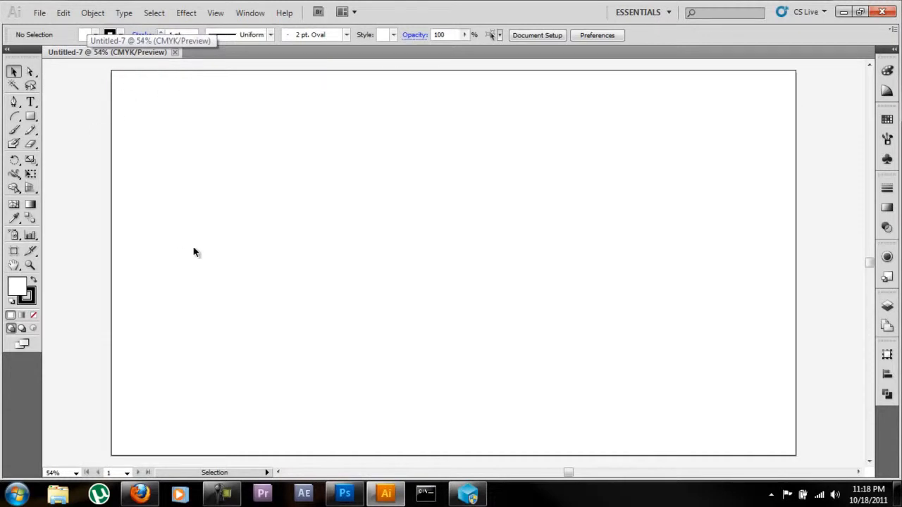
click(40, 13)
click(67, 24)
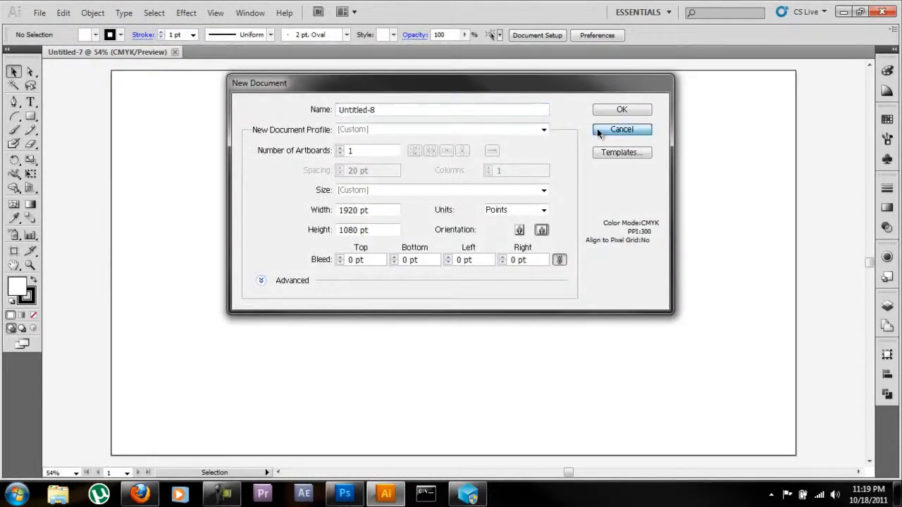
click(603, 130)
click(38, 14)
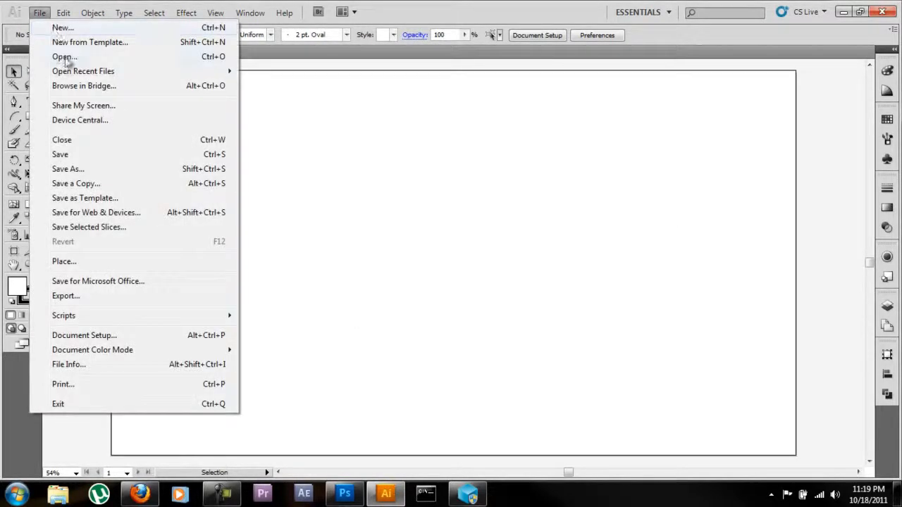
click(56, 57)
click(252, 131)
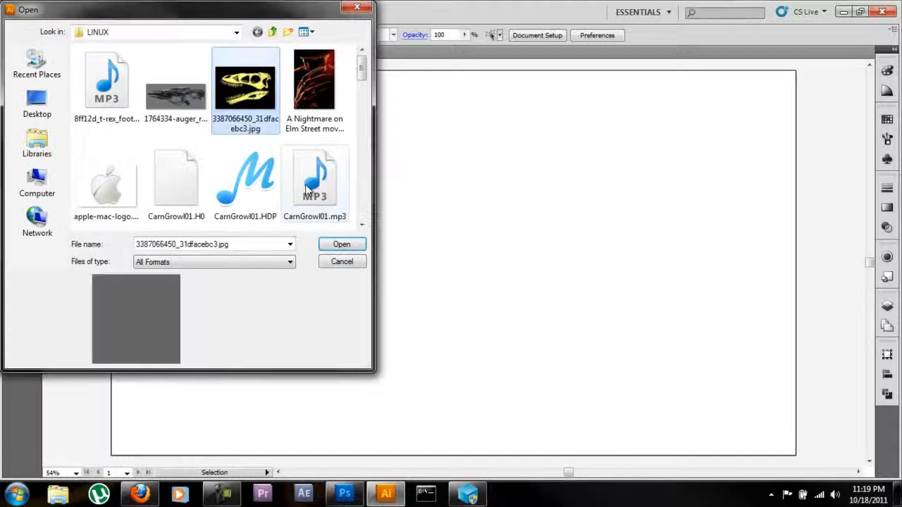
click(341, 248)
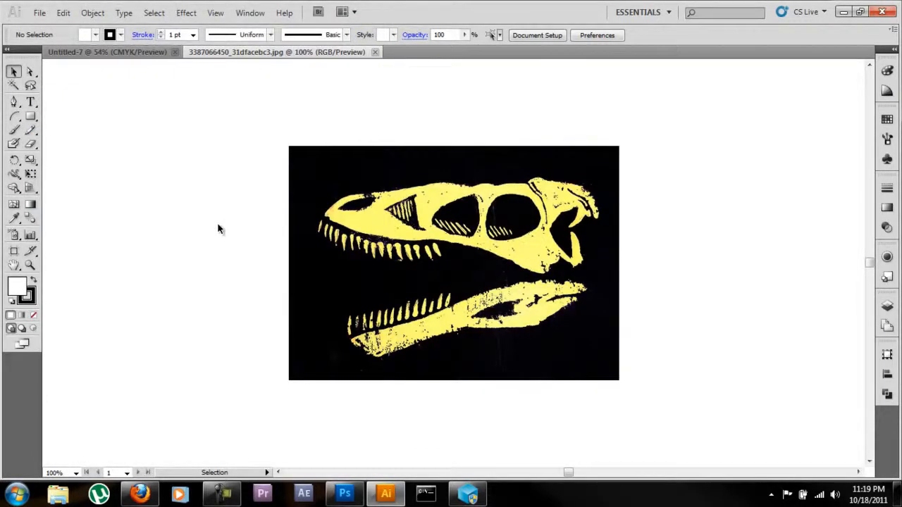
Step: Live Trace the skull image with the Simple Trace preset and expand the tracing into paths
click(366, 203)
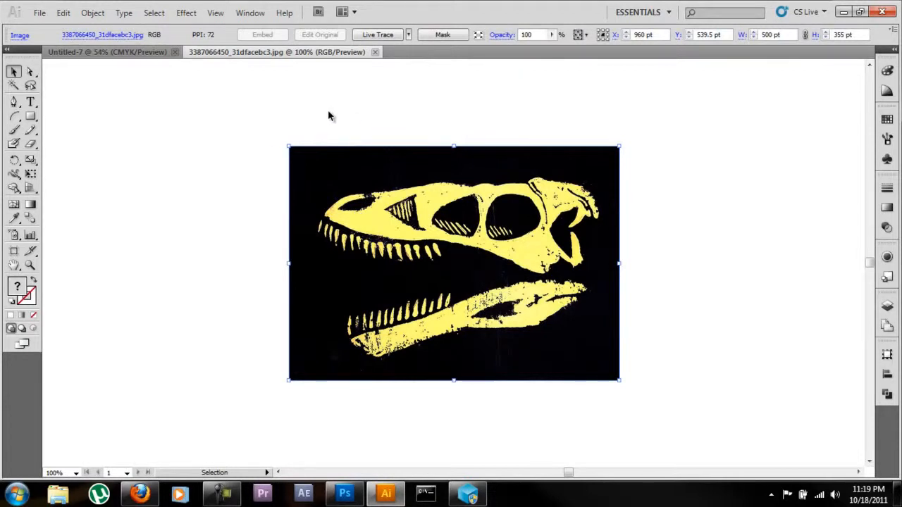
click(409, 35)
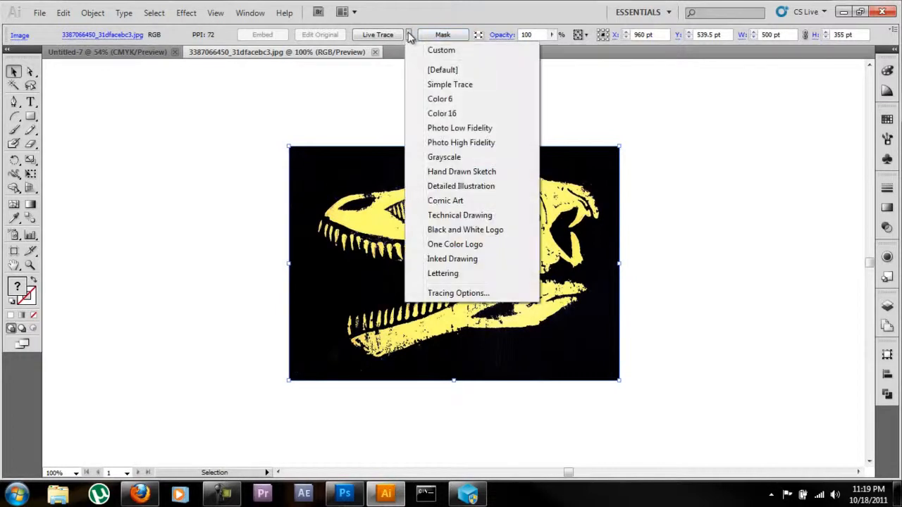
click(423, 86)
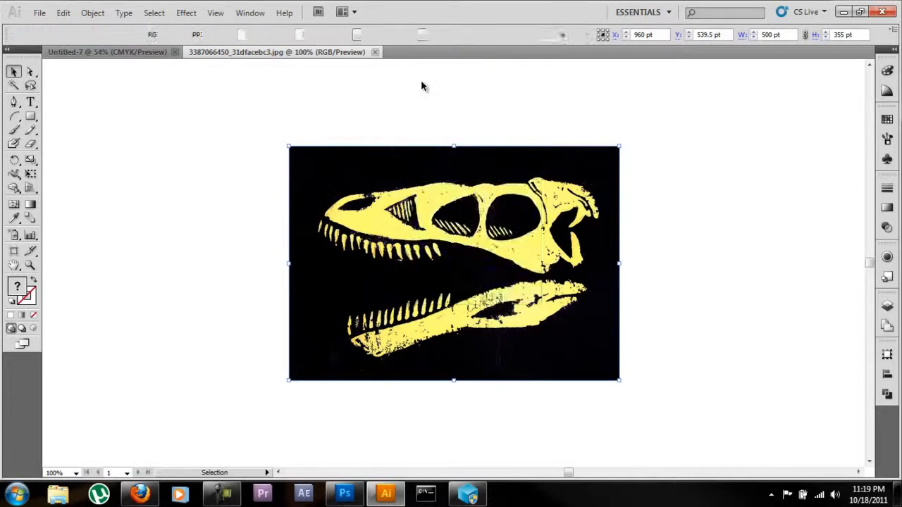
click(254, 174)
click(324, 165)
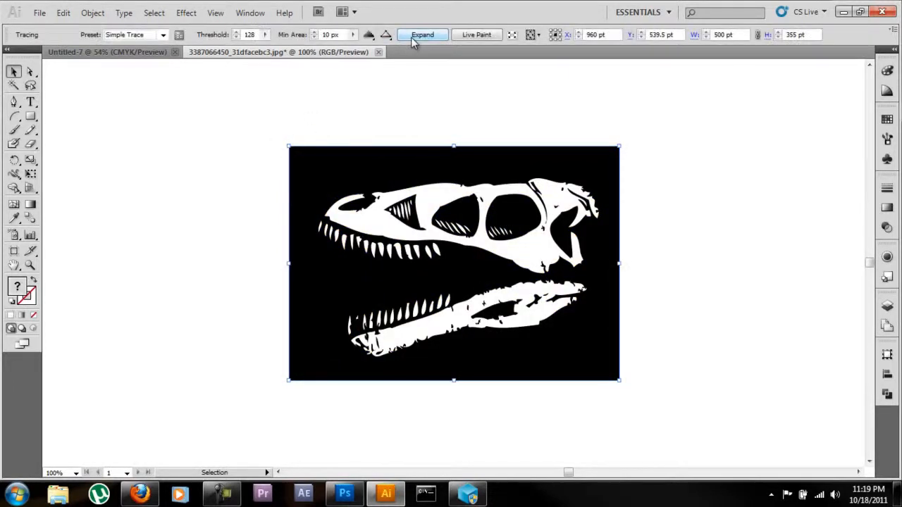
click(416, 37)
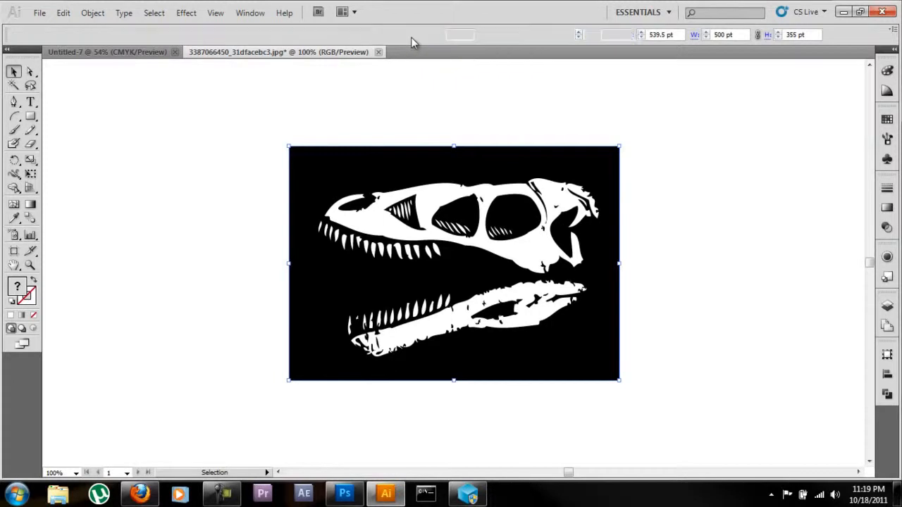
Step: Ungroup the expanded skull tracing into separate shapes
click(216, 143)
click(353, 161)
right_click(353, 163)
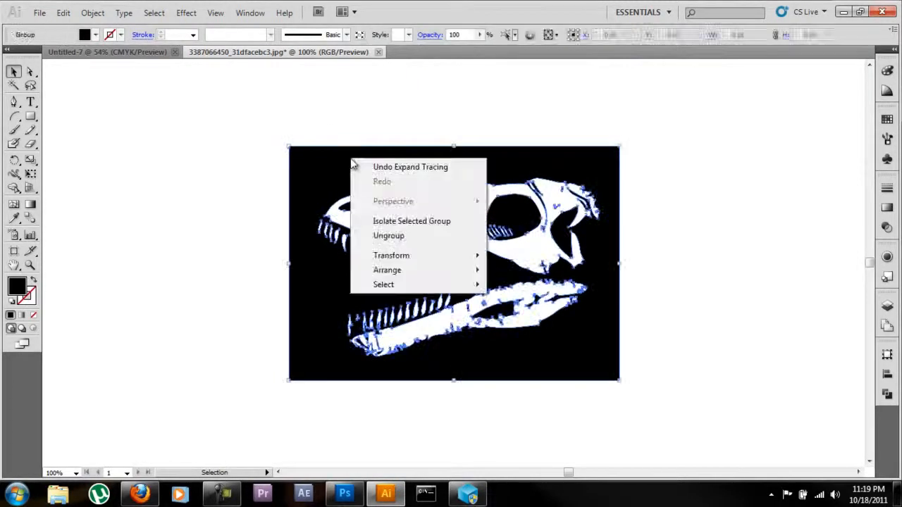
click(384, 236)
click(226, 176)
Step: Delete the black background shape surrounding the traced skull
click(30, 71)
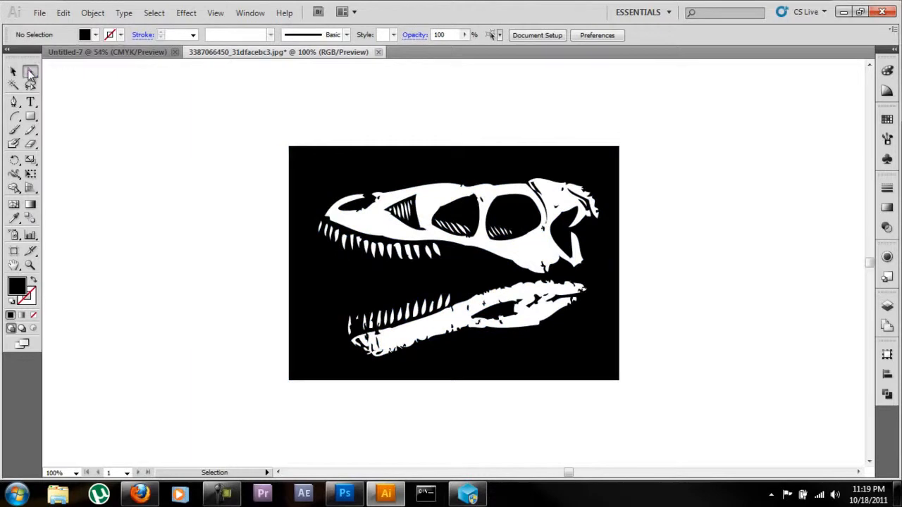
click(306, 151)
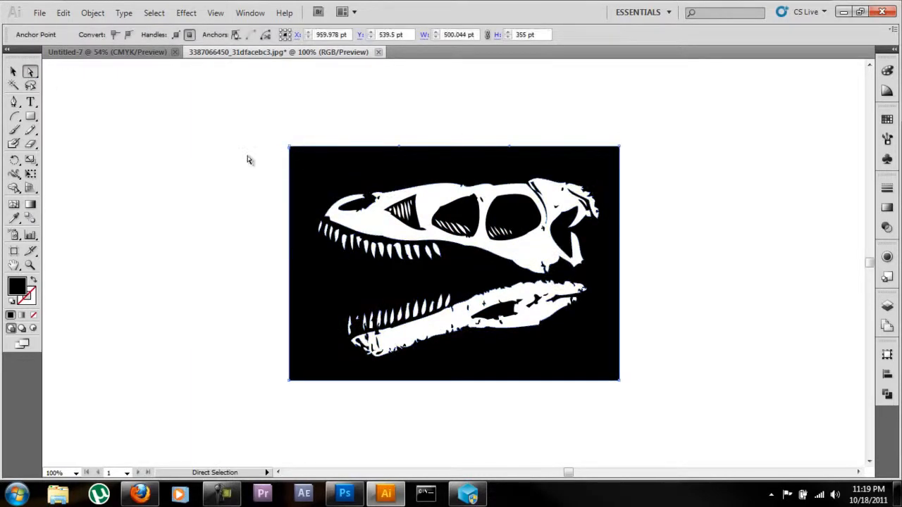
key(Delete)
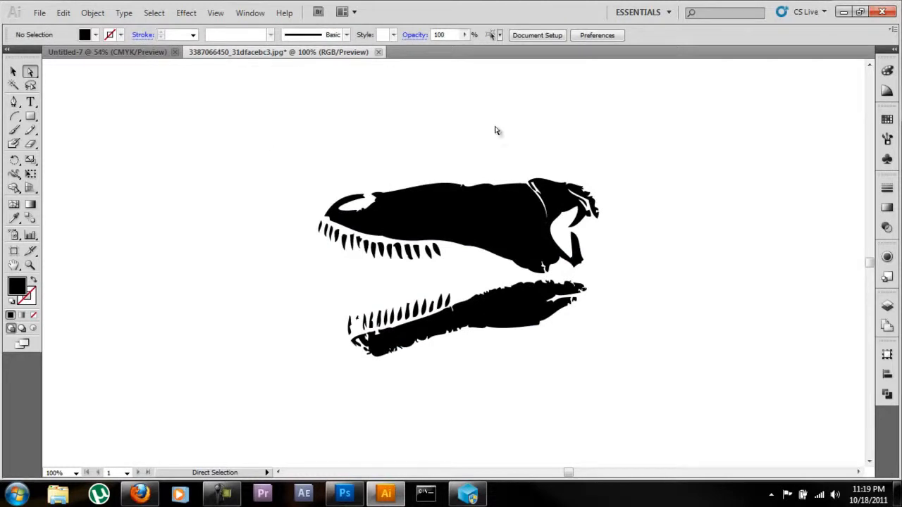
click(888, 395)
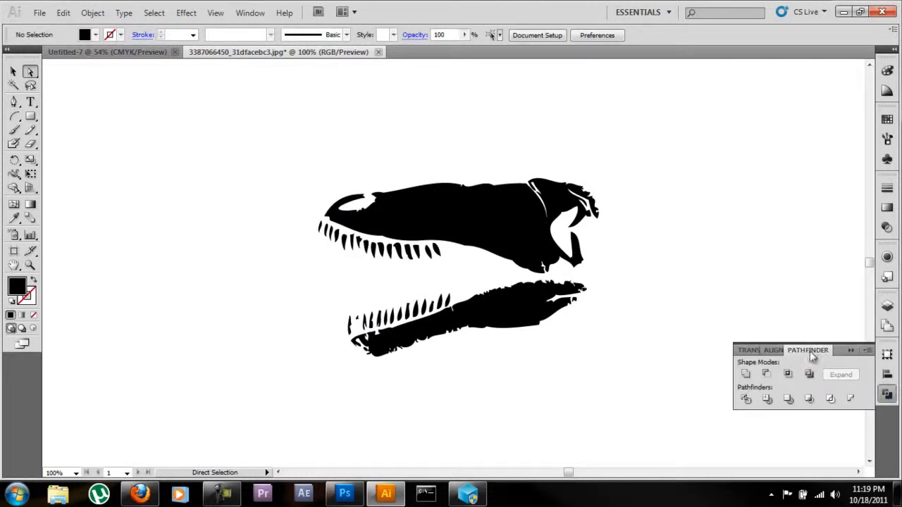
click(250, 12)
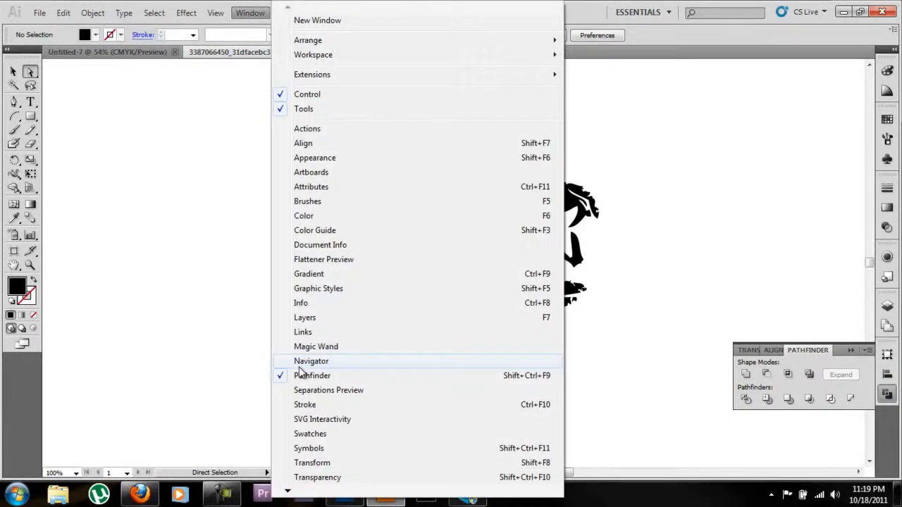
click(299, 375)
click(262, 15)
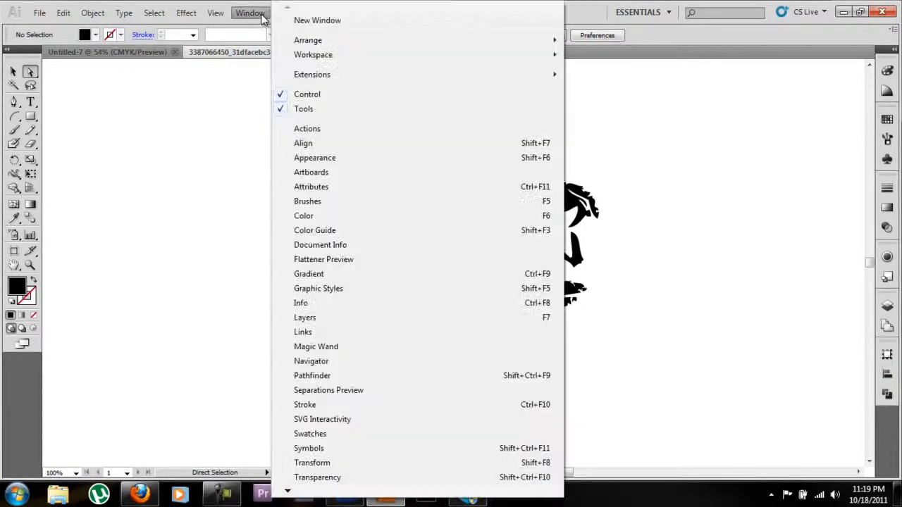
click(319, 375)
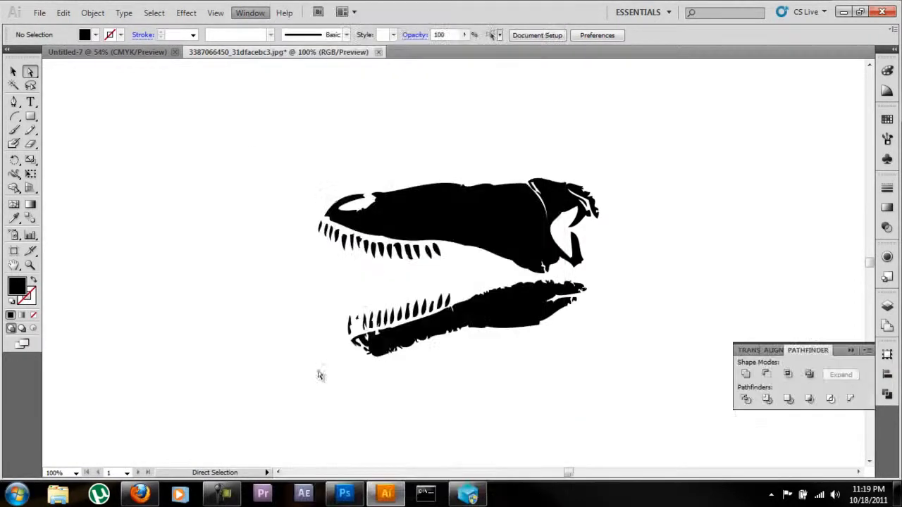
drag(850, 351, 886, 345)
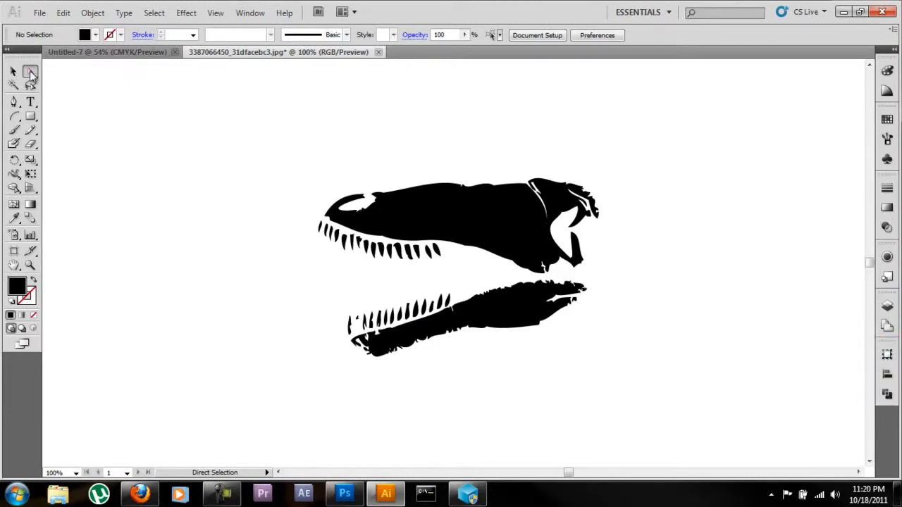
Step: Select the skull shape with its three upper opening shapes and cut the openings out using Pathfinder's Minus Front
click(30, 73)
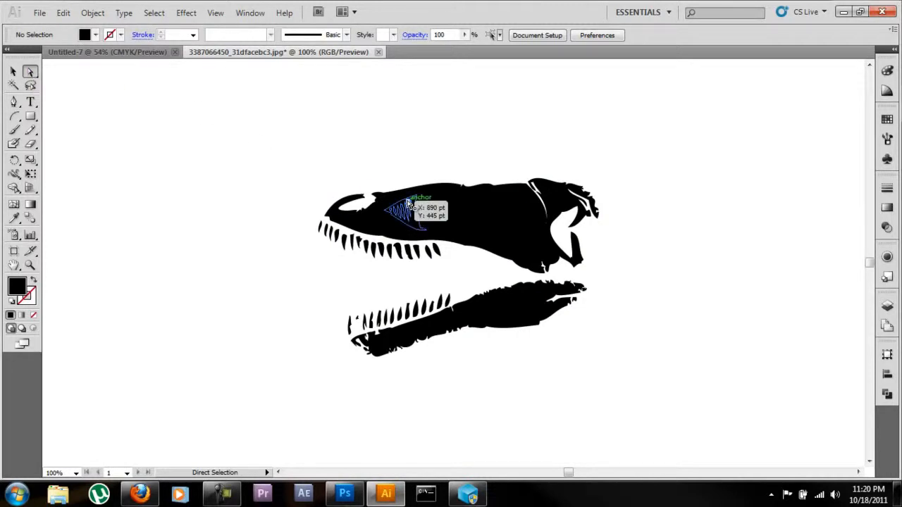
click(395, 201)
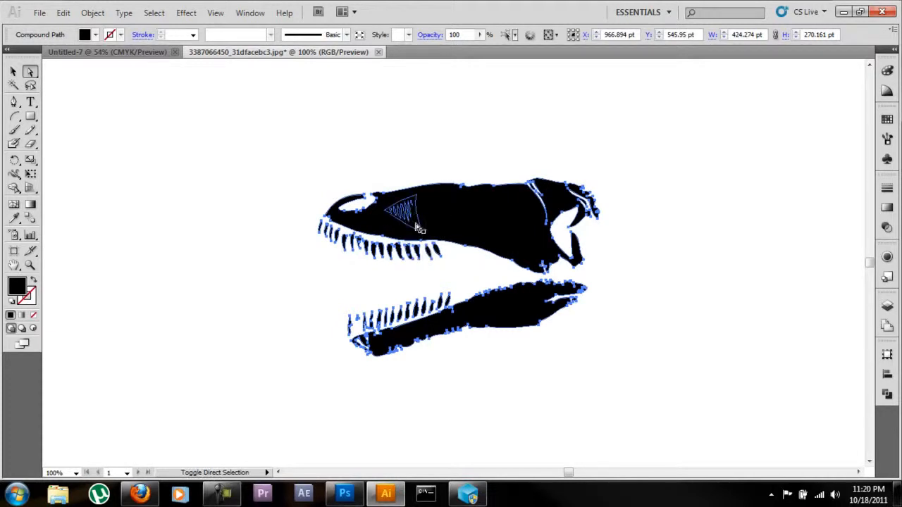
click(417, 228)
shift+click(453, 208)
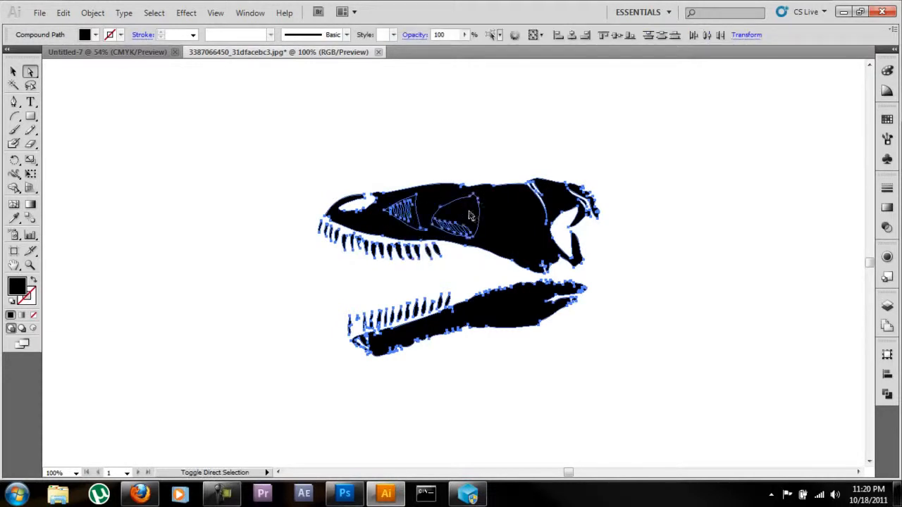
shift+click(516, 210)
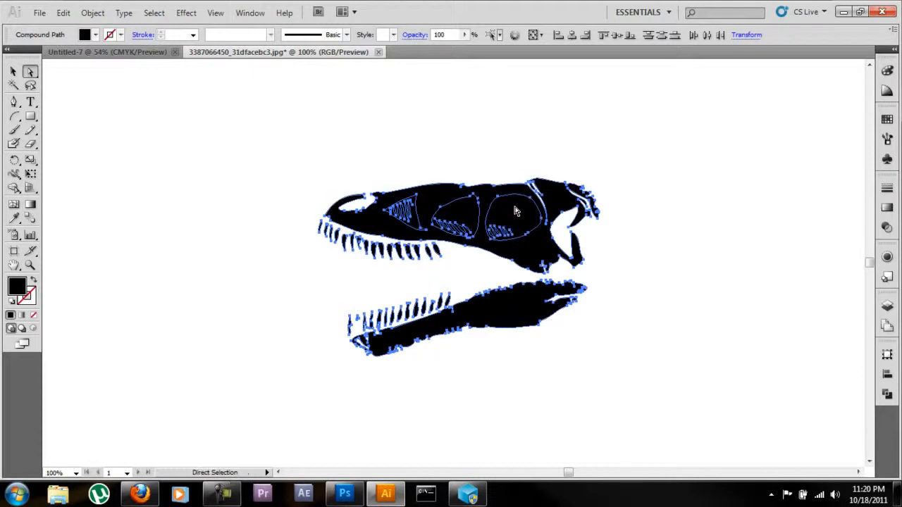
click(888, 394)
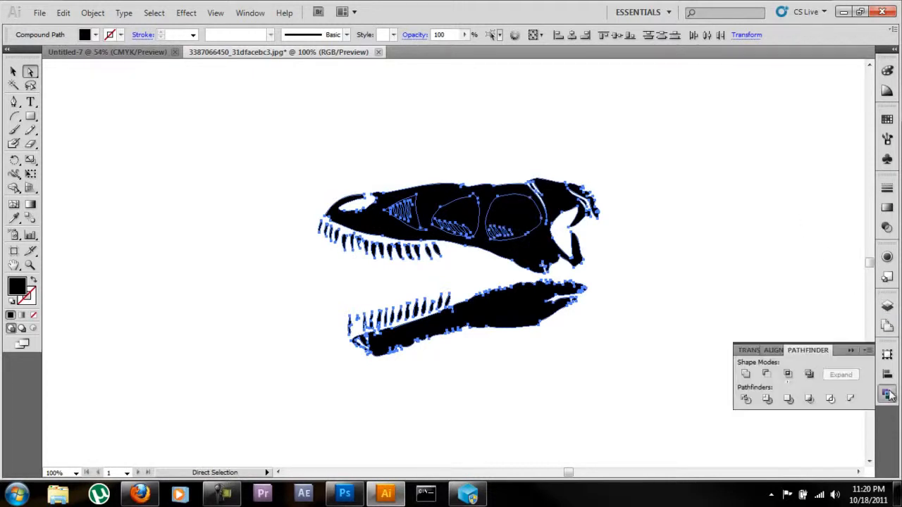
click(767, 375)
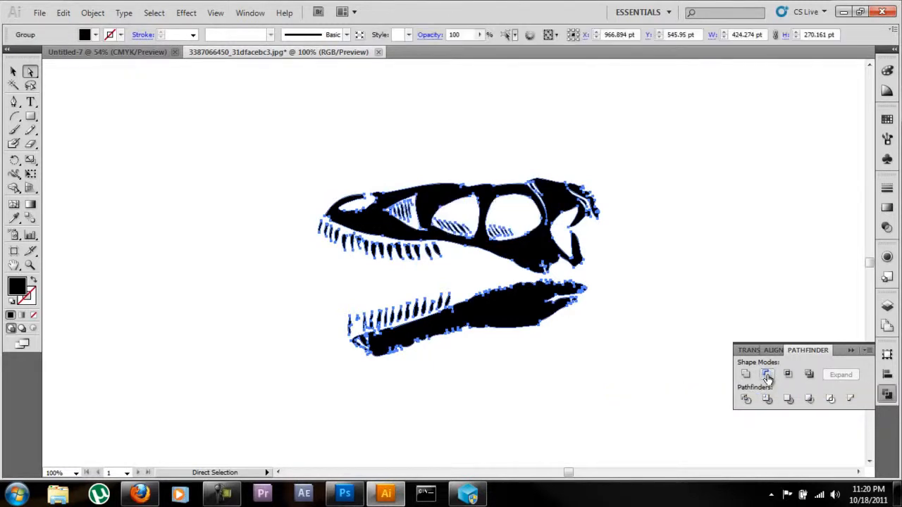
Step: Move the whole skull group aside, up and to the left, to separate it from the loose leftover fragments
click(14, 72)
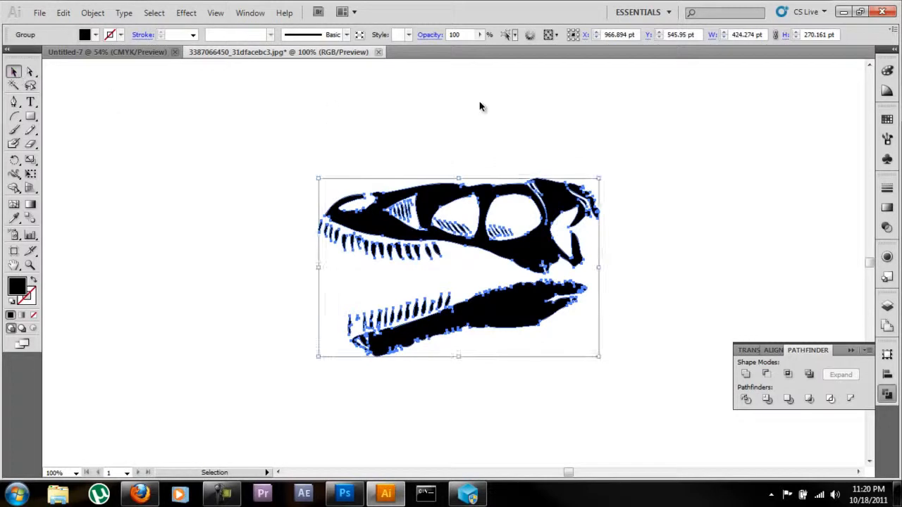
click(534, 110)
click(366, 224)
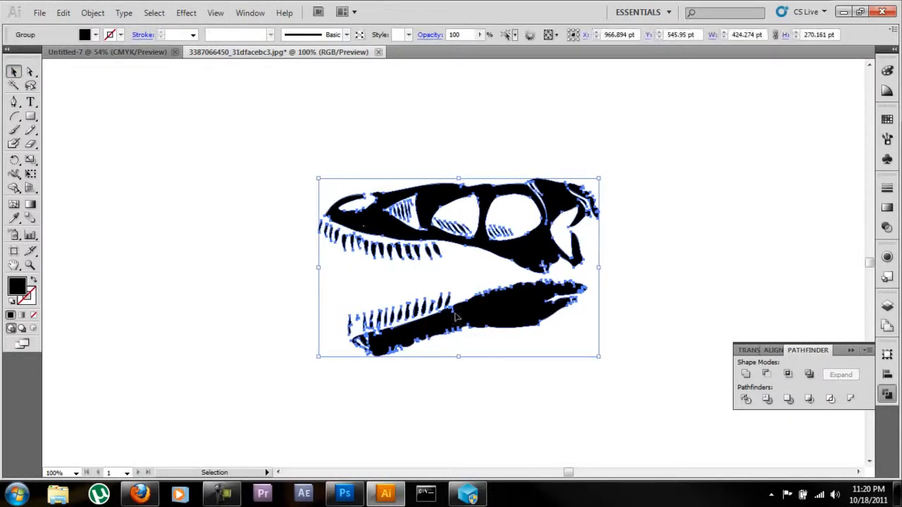
click(695, 192)
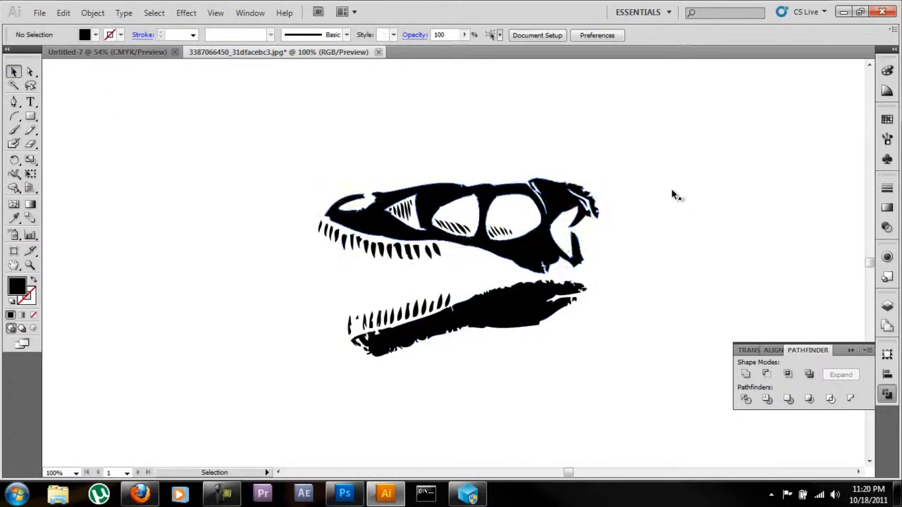
click(443, 198)
drag(443, 199, 167, 140)
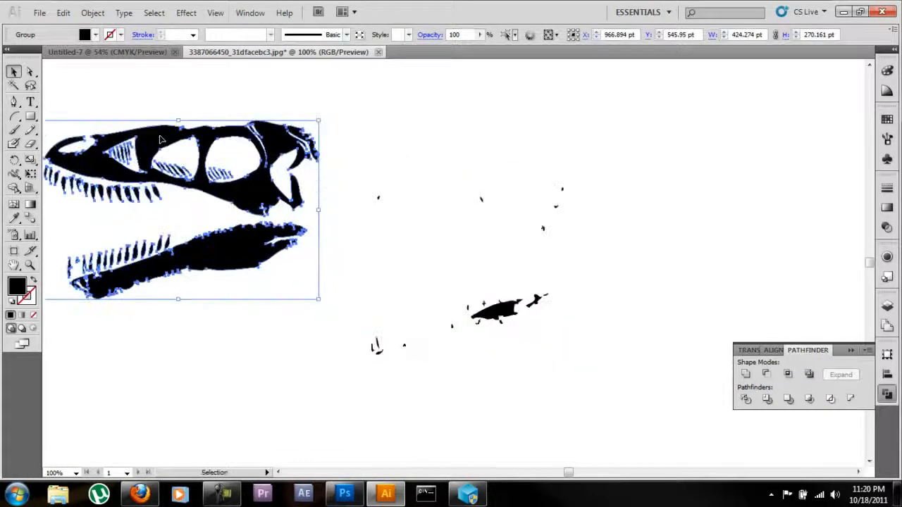
Step: Delete all the loose leftover fragments and move the skull group back to the middle of the artboard
drag(354, 172, 659, 341)
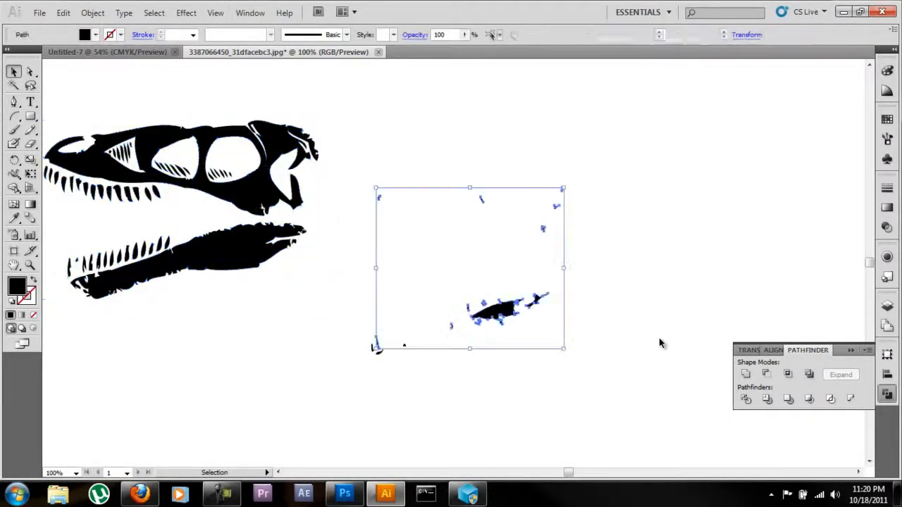
key(Delete)
drag(347, 363, 455, 316)
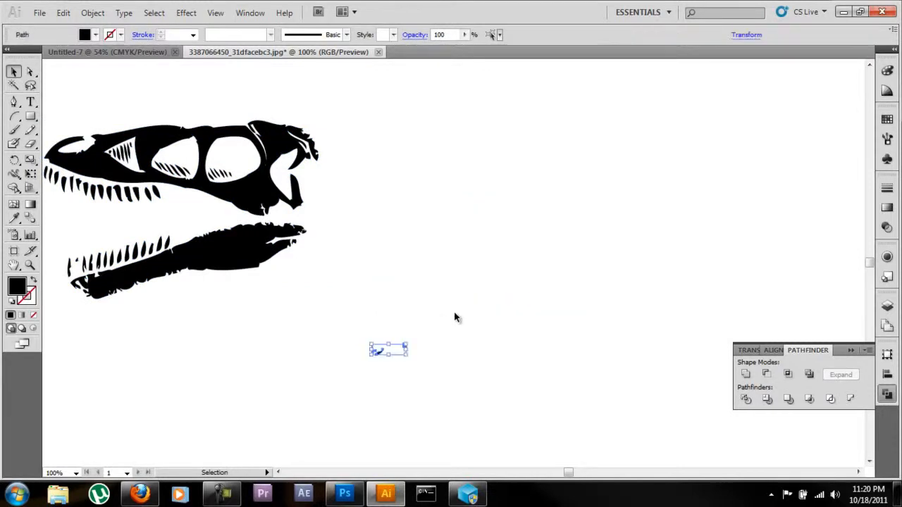
key(Delete)
drag(167, 132, 444, 163)
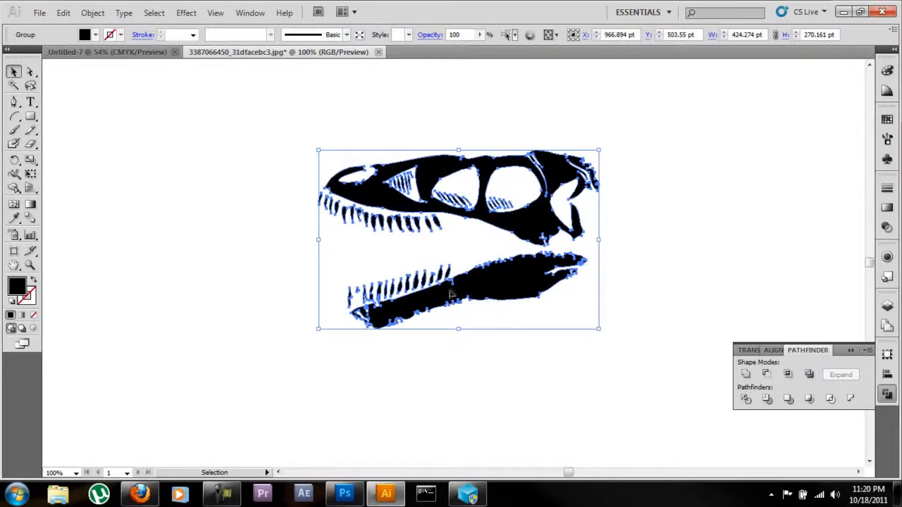
click(466, 365)
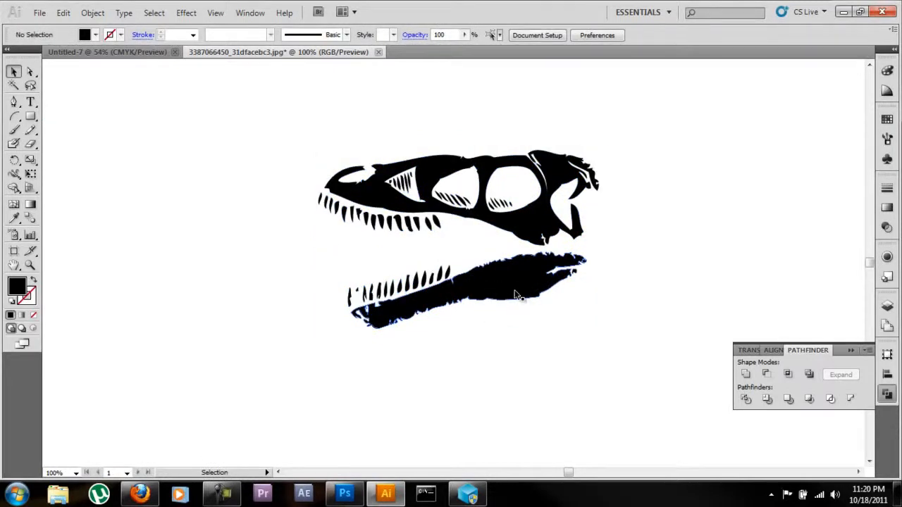
Step: Try to combine the whole skull group into one compound path, and undo the attempt
drag(516, 296, 518, 313)
key(ctrl+8)
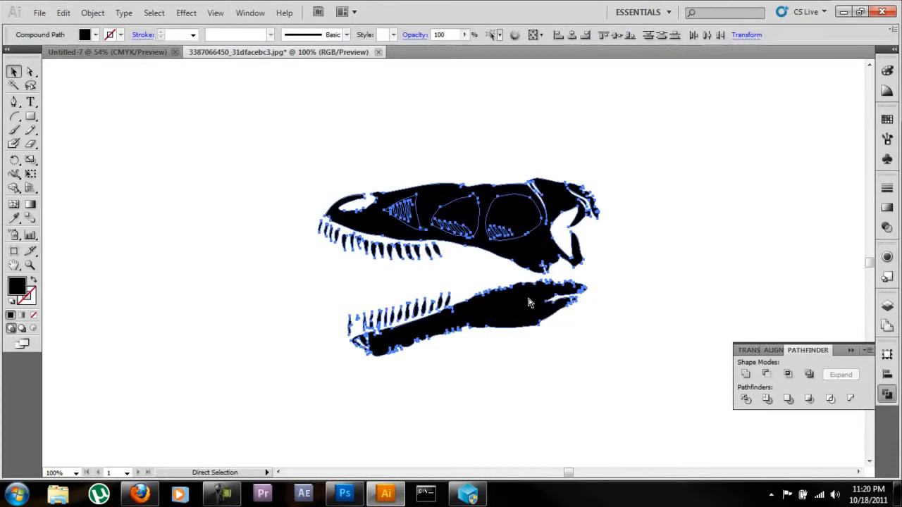
key(ctrl+z)
key(ctrl+z)
key(ctrl+z)
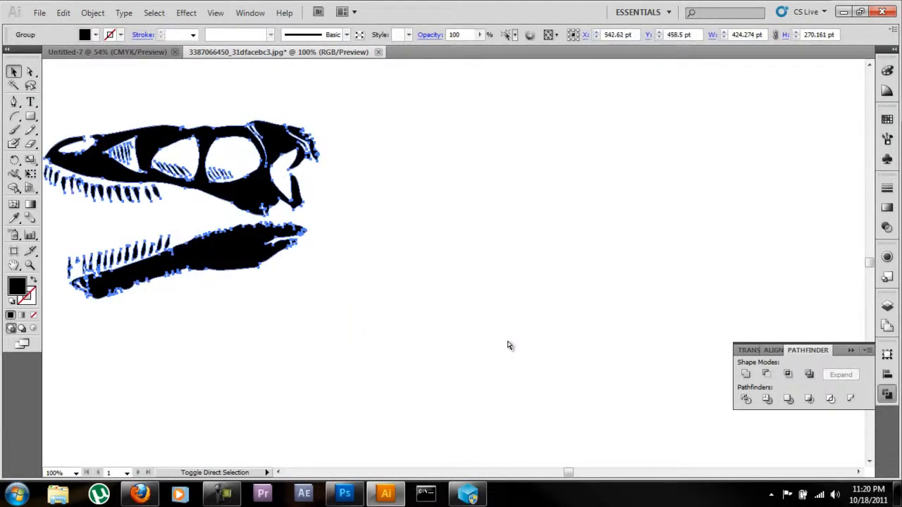
key(ctrl+shift+z)
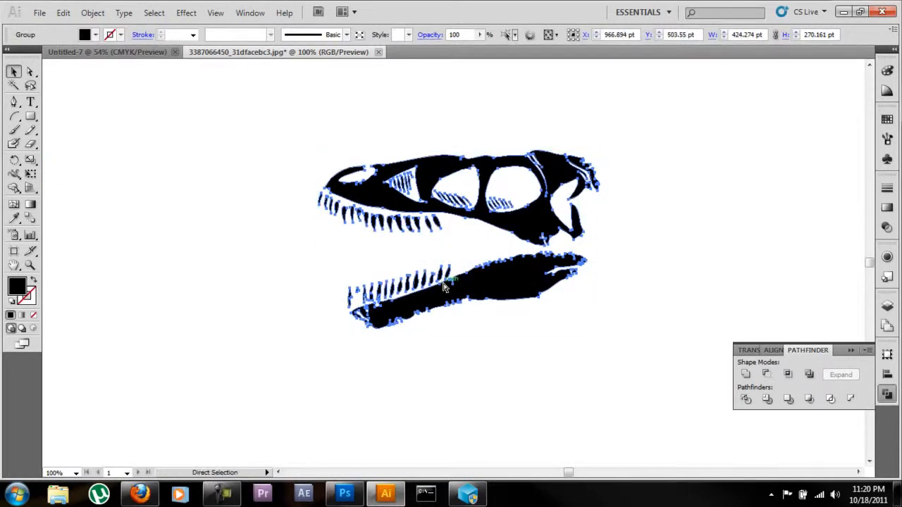
Step: Enlarge the skull group to about 1697 × 1081 pt and position it to fill the artboard's height along its right edge
key(ctrl+0)
drag(501, 243, 771, 106)
drag(650, 165, 177, 370)
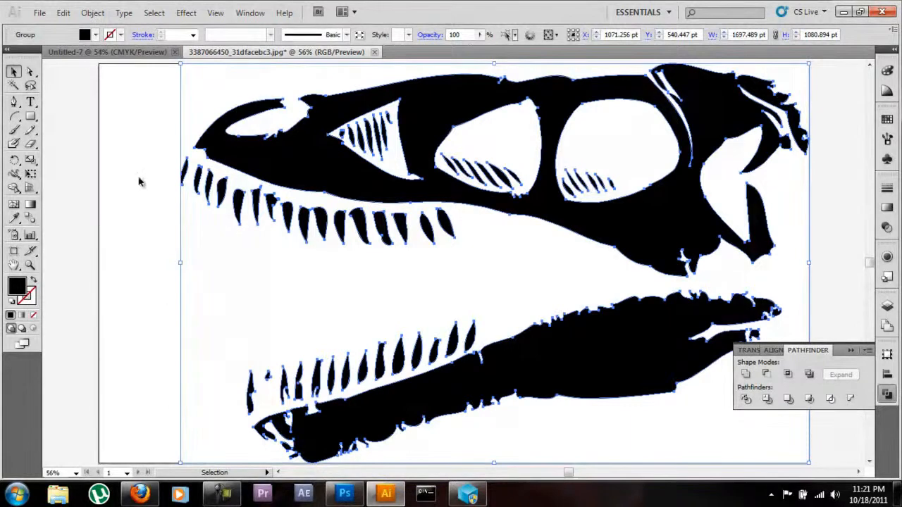
click(852, 351)
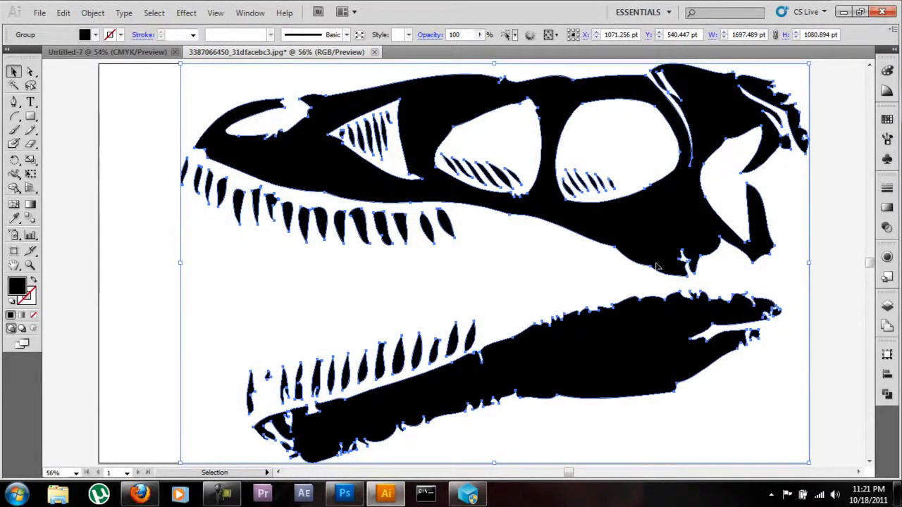
Step: Fill the selected skull group with a black-and-white gradient of the Radial type
click(887, 210)
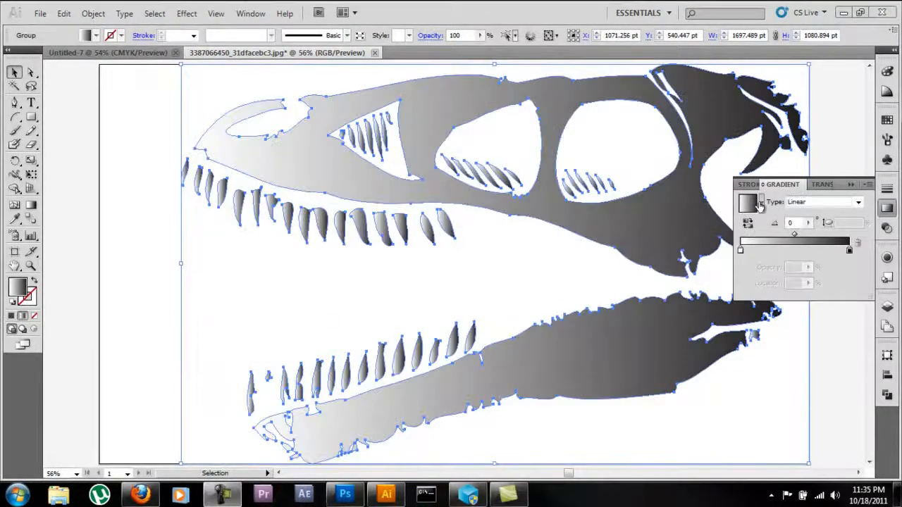
click(796, 202)
click(797, 212)
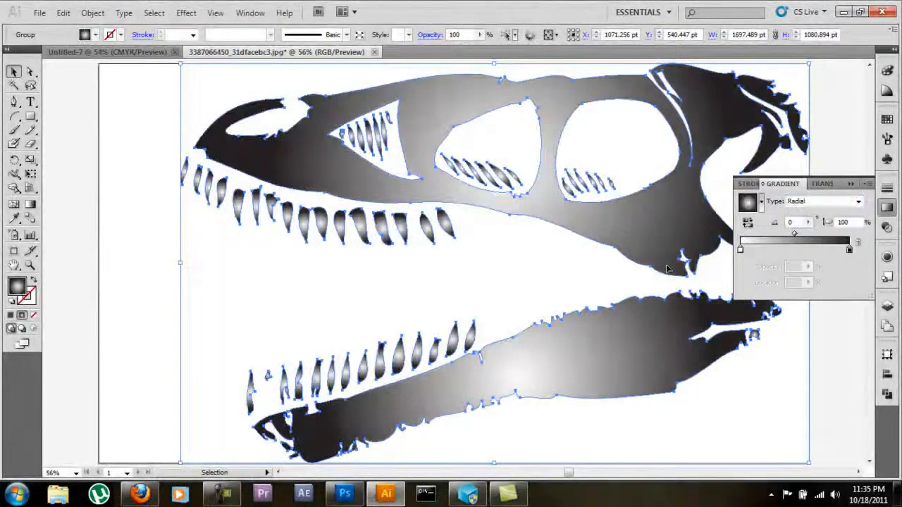
Step: Redraw the radial gradient across the skull, from the rear tip of the lower jaw to between the upper jaw's two front openings
click(31, 205)
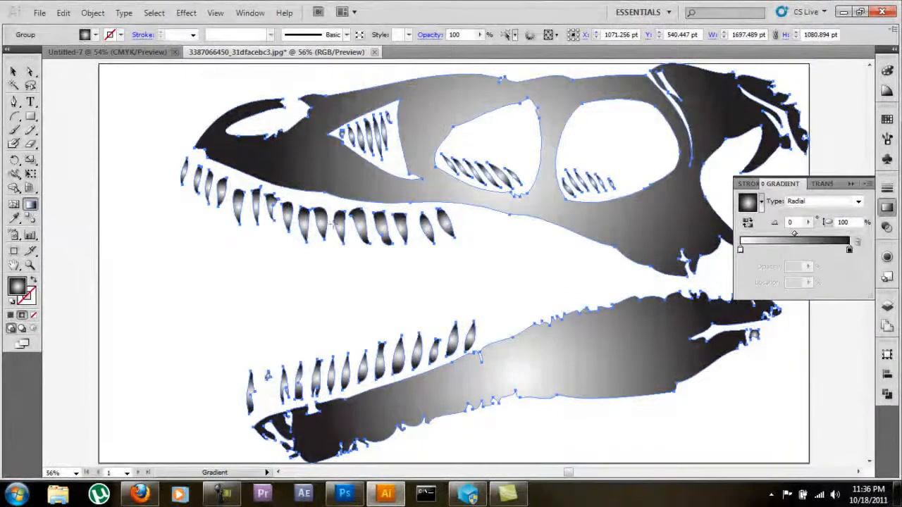
drag(570, 355, 638, 222)
drag(314, 167, 390, 195)
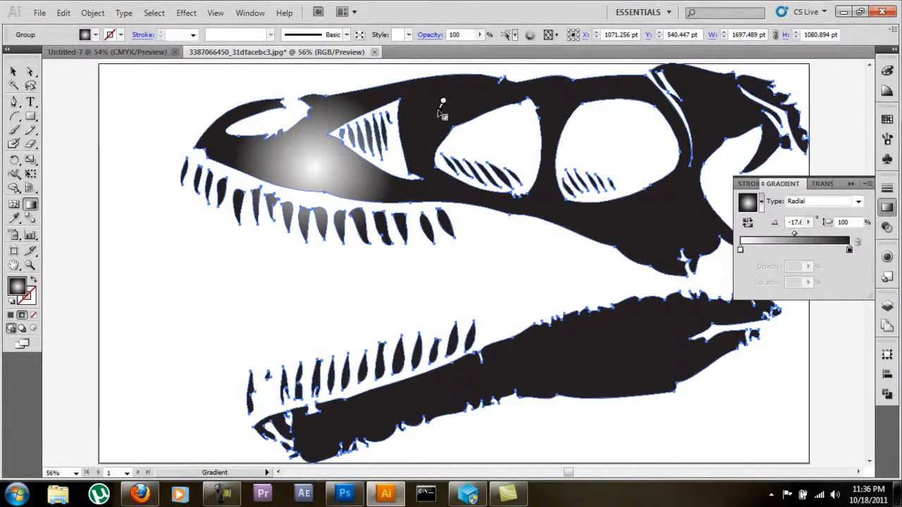
drag(442, 103, 438, 113)
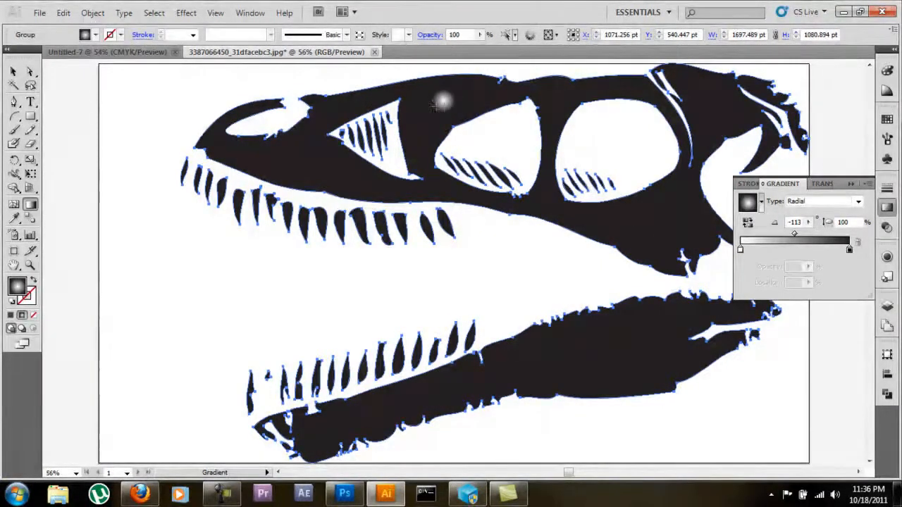
mouse_move(475, 92)
mouse_down()
mouse_move(430, 144)
mouse_move(420, 194)
mouse_up()
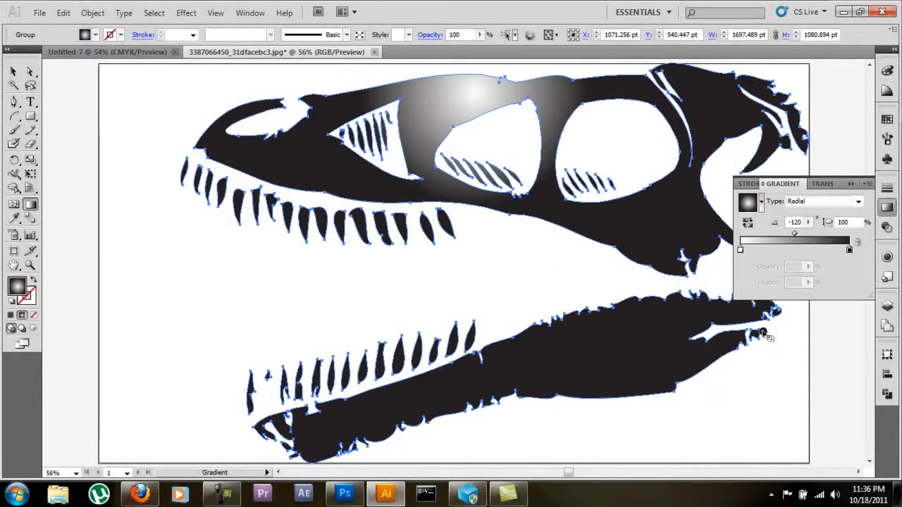
drag(763, 332, 427, 169)
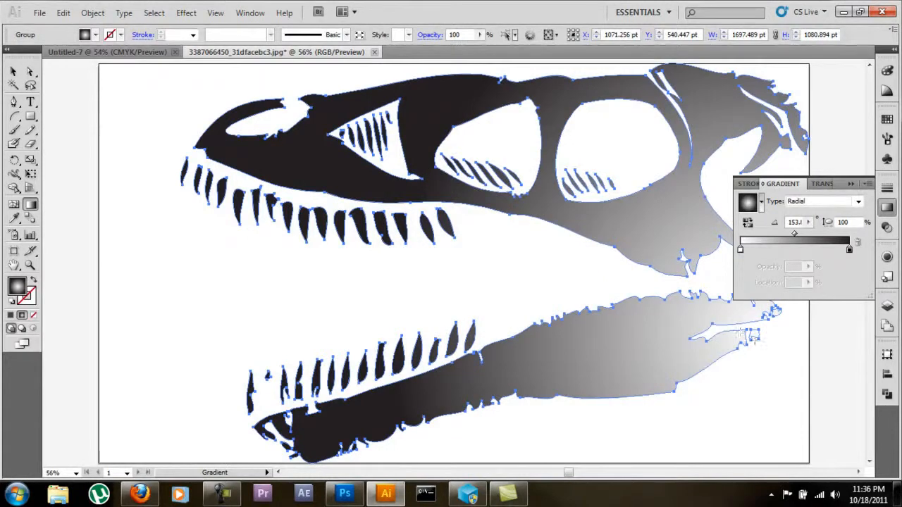
drag(767, 330, 394, 150)
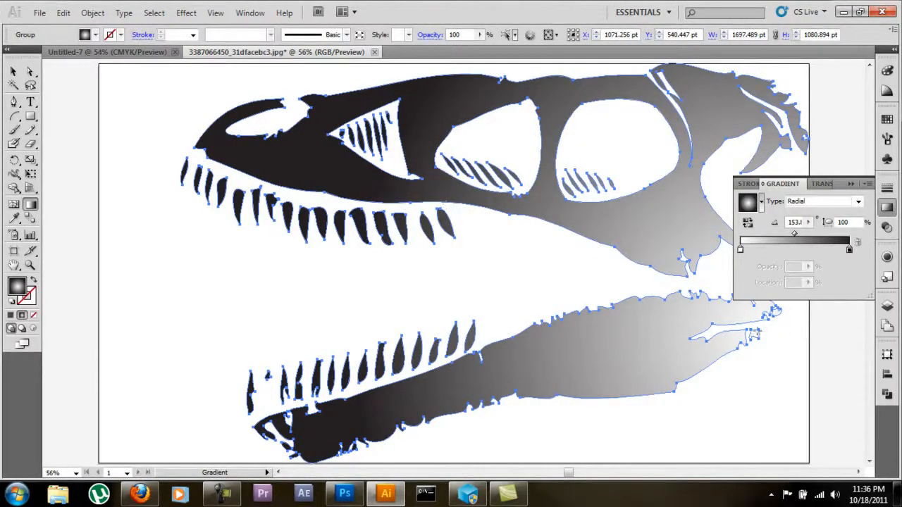
drag(766, 331, 424, 183)
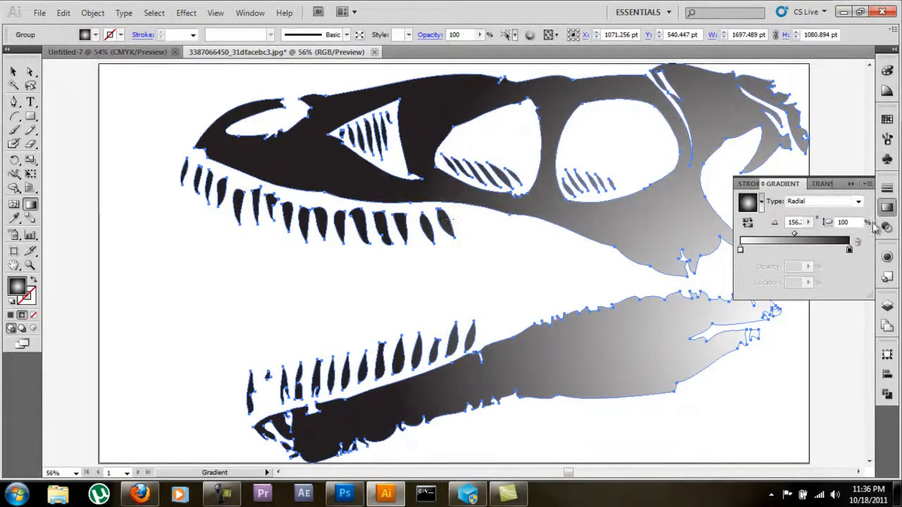
Step: Add two middle colour stops to the skull's gradient, the second at about 69.7%, and open Recolor Artwork's colour wheel for editing
click(776, 251)
click(815, 252)
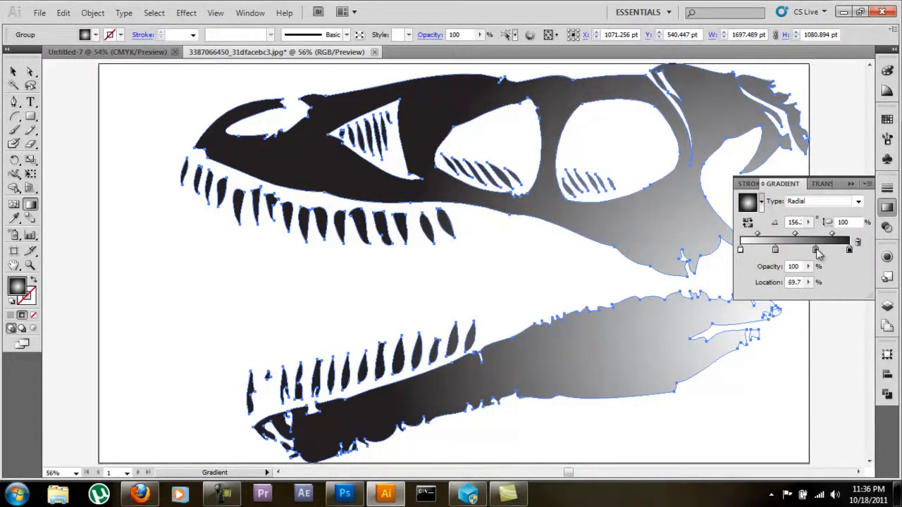
click(889, 92)
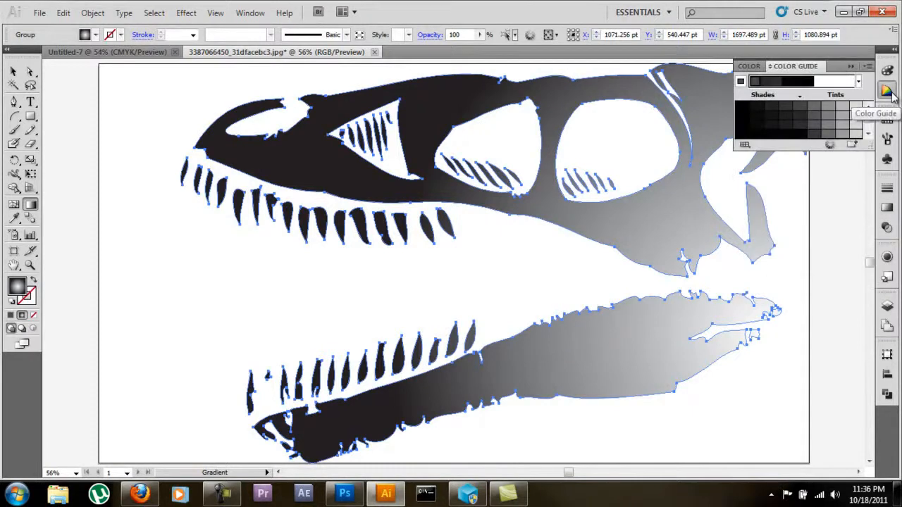
click(833, 145)
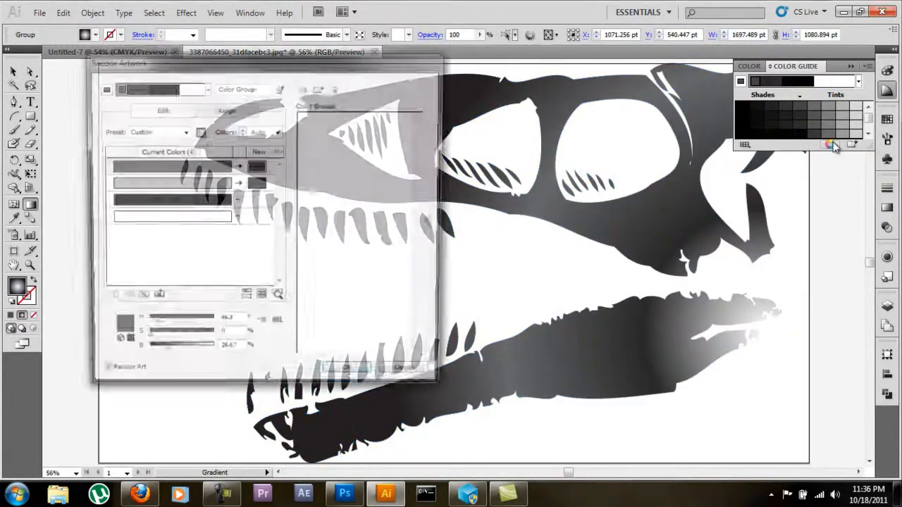
click(148, 112)
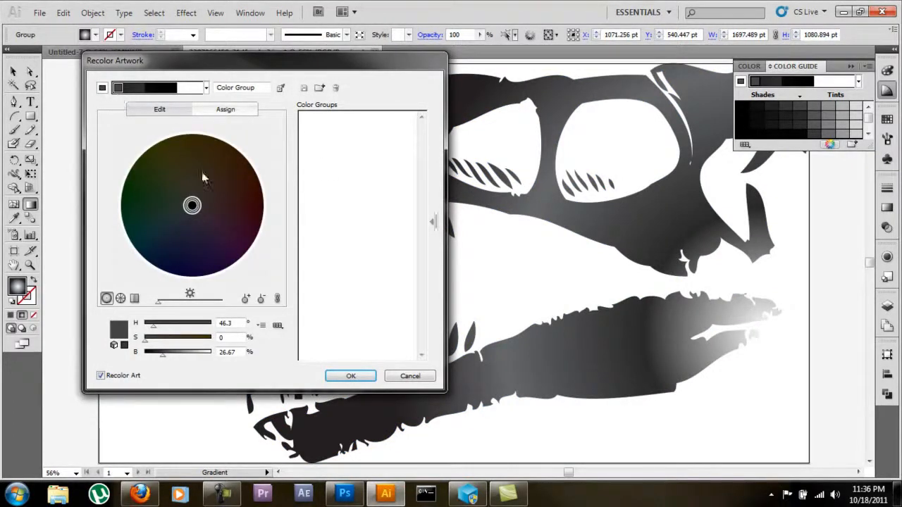
Step: Recolour one black as blue at 100% brightness and shift the main dark grey to dark brown (H 40.68°, S 100%, B 26.67%)
mouse_move(192, 205)
mouse_down()
mouse_move(185, 281)
mouse_move(179, 276)
mouse_move(224, 223)
mouse_move(201, 257)
mouse_up()
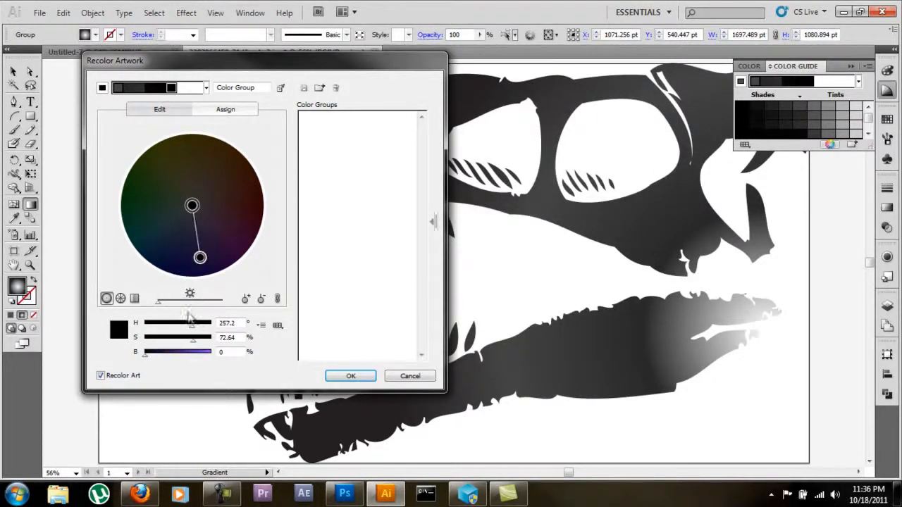
drag(148, 358, 220, 357)
drag(206, 258, 170, 274)
drag(191, 205, 179, 278)
drag(193, 206, 212, 134)
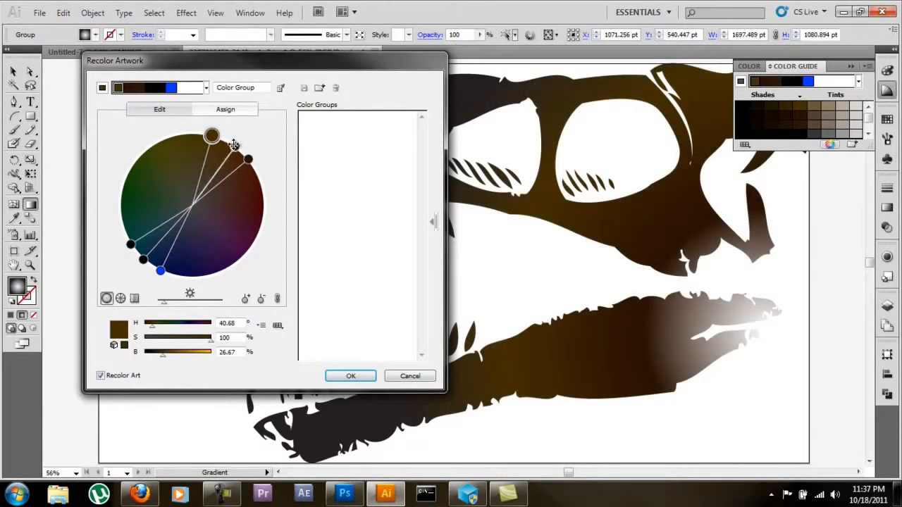
Step: Check the individual colours on the wheel, shift the blue slightly and unlink the harmony colours
click(235, 146)
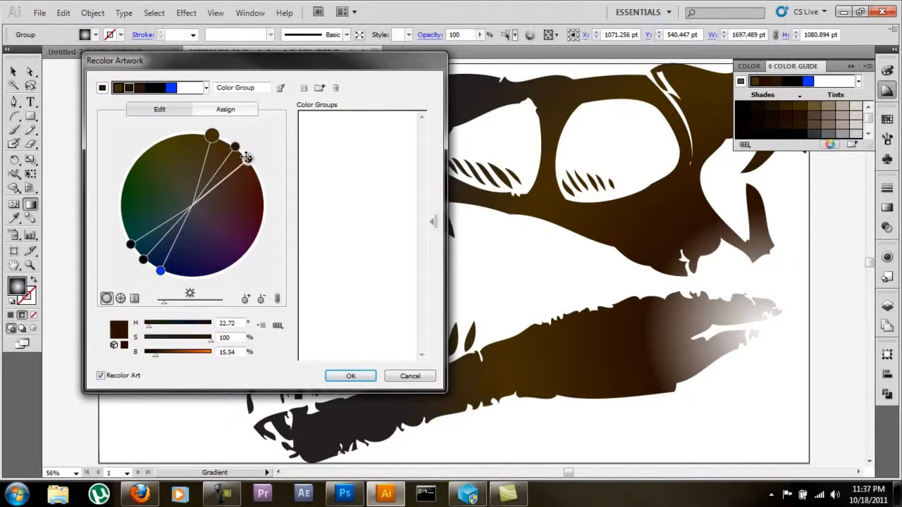
click(132, 245)
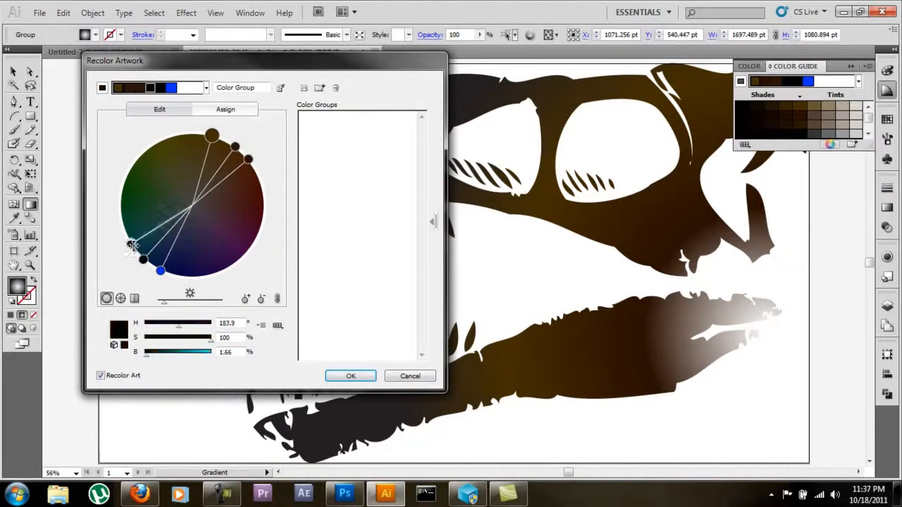
click(161, 271)
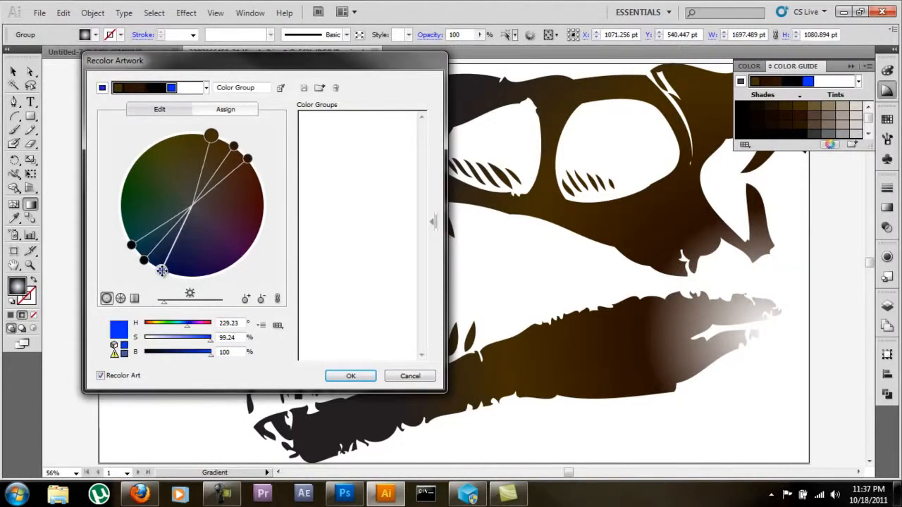
mouse_move(167, 274)
mouse_down()
mouse_move(226, 261)
mouse_move(163, 279)
mouse_move(227, 231)
mouse_move(172, 275)
mouse_up()
click(275, 300)
Step: Change the base colour to a redder, brighter brown with hue 26.45°, saturation 100% and brightness 37%
click(204, 134)
mouse_move(204, 135)
mouse_down()
mouse_move(223, 219)
mouse_move(213, 241)
mouse_up()
drag(281, 69, 185, 69)
mouse_move(116, 241)
mouse_down()
mouse_move(105, 276)
mouse_move(115, 216)
mouse_move(110, 137)
mouse_move(160, 151)
mouse_move(117, 136)
mouse_move(146, 154)
mouse_up()
click(150, 156)
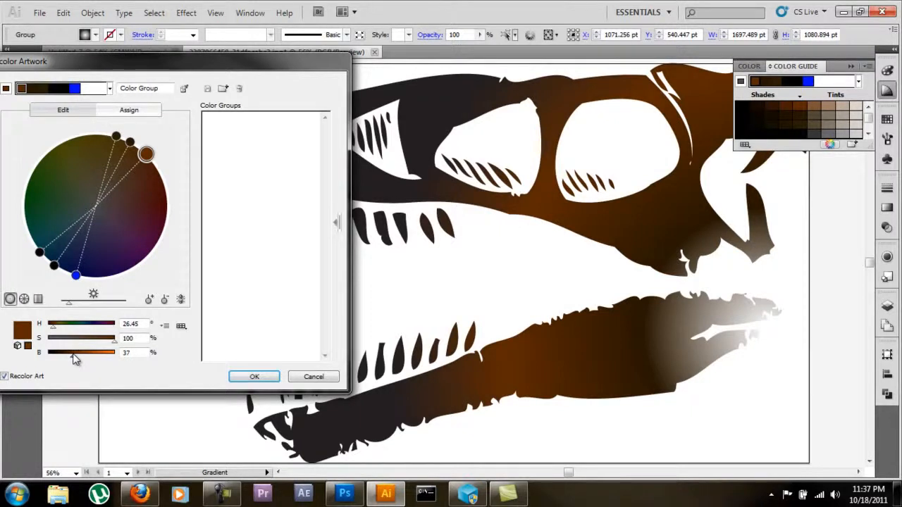
Step: Raise the second brown's brightness to 48% and the third brown's to 68%, and apply the recolouring to the skull
click(129, 142)
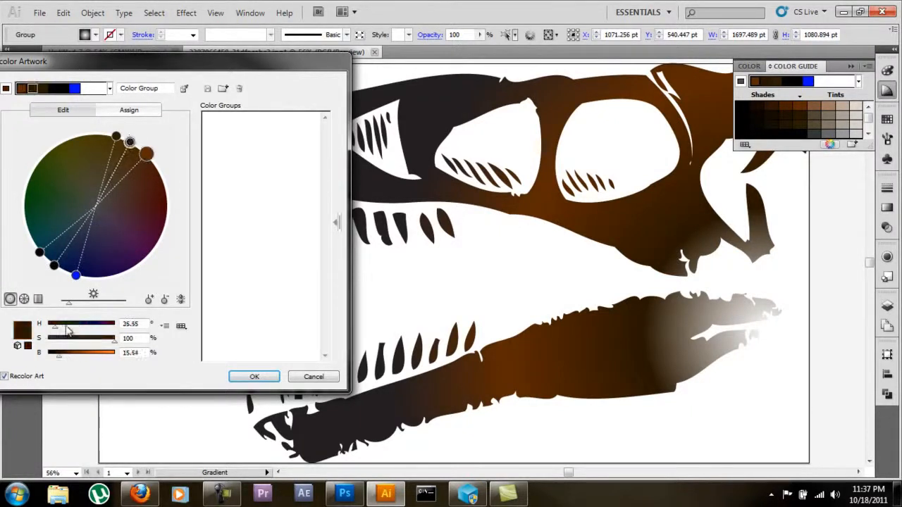
drag(59, 360, 82, 361)
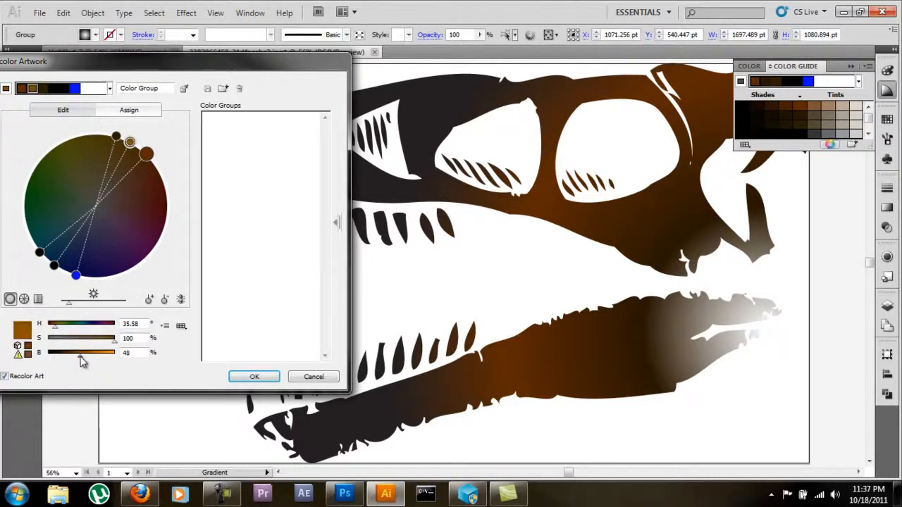
click(118, 136)
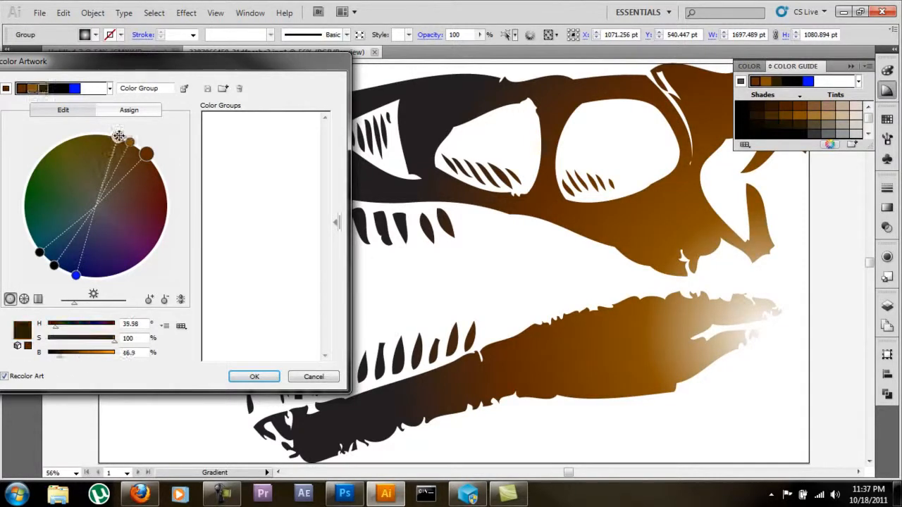
drag(60, 357, 96, 363)
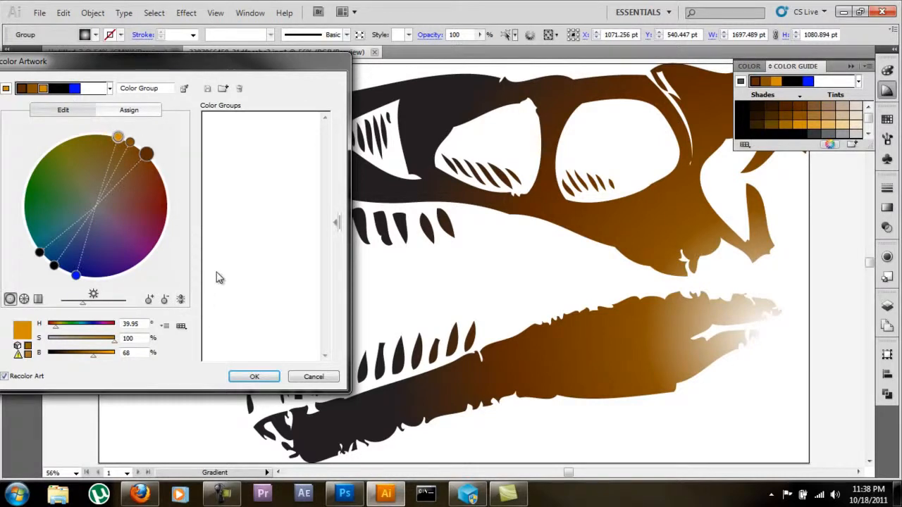
click(254, 378)
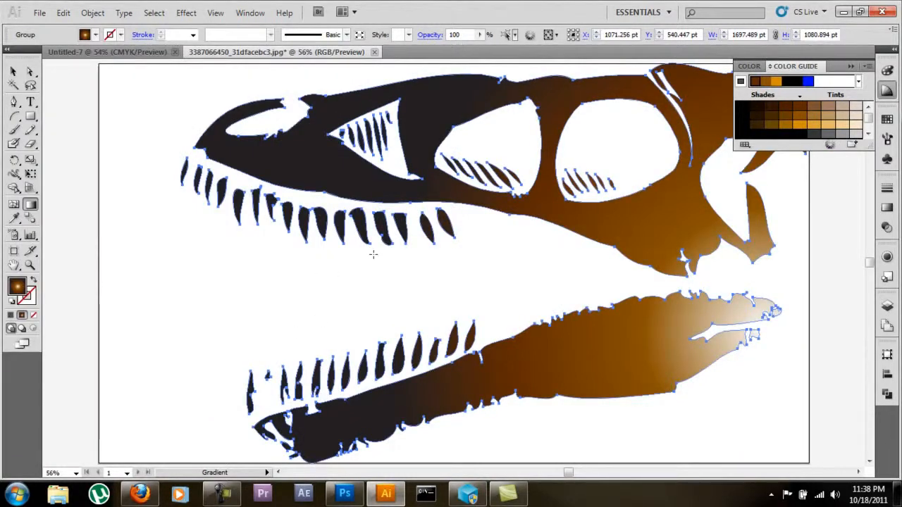
Step: Adjust the gradient's transitions: first two midpoints at about 26%, dark brown stop nearer the black end, and last midpoint closer to black
click(13, 71)
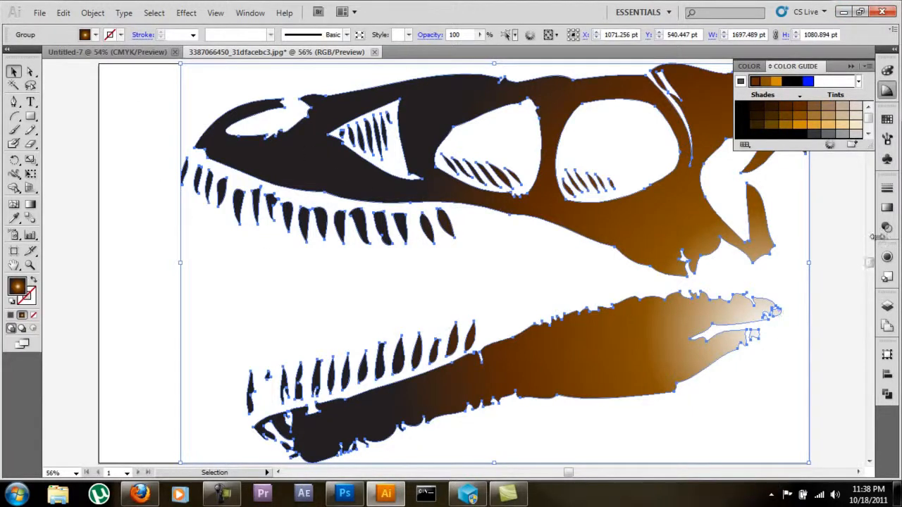
click(888, 207)
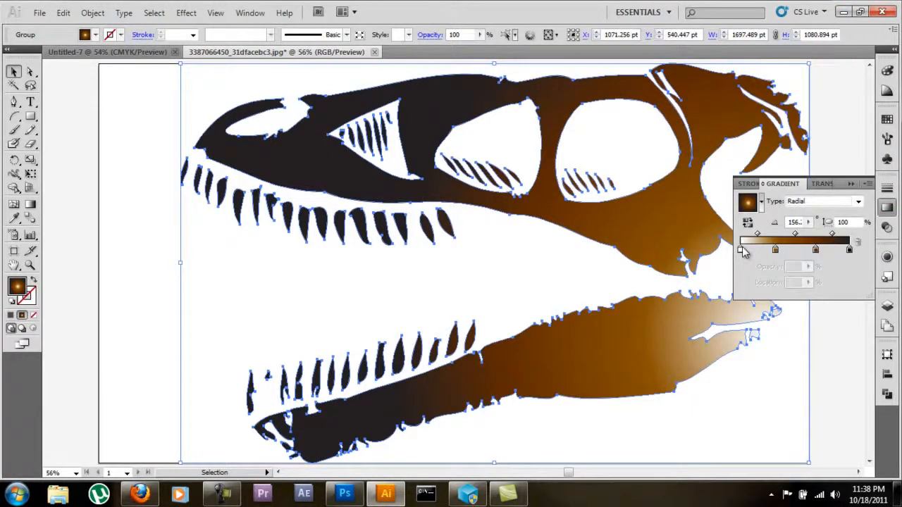
mouse_move(758, 236)
mouse_down()
mouse_move(746, 236)
mouse_move(750, 242)
mouse_up()
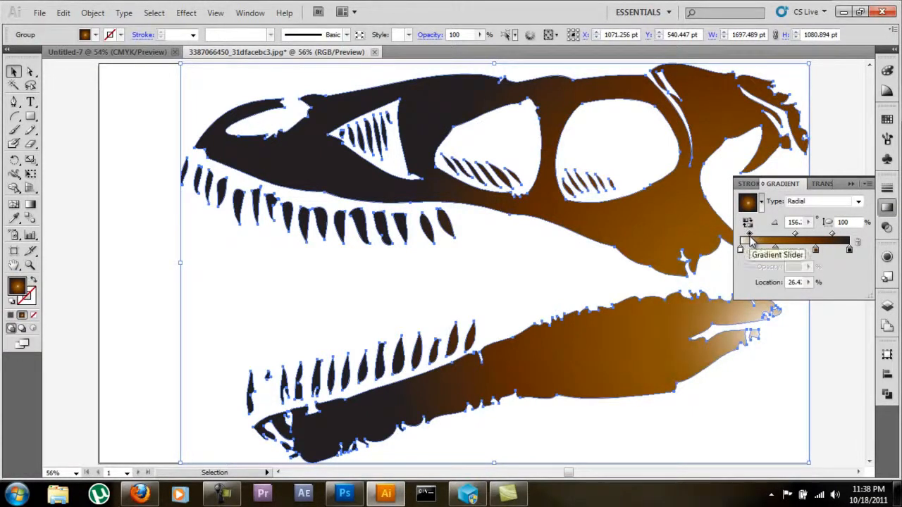
drag(833, 236, 798, 239)
click(844, 234)
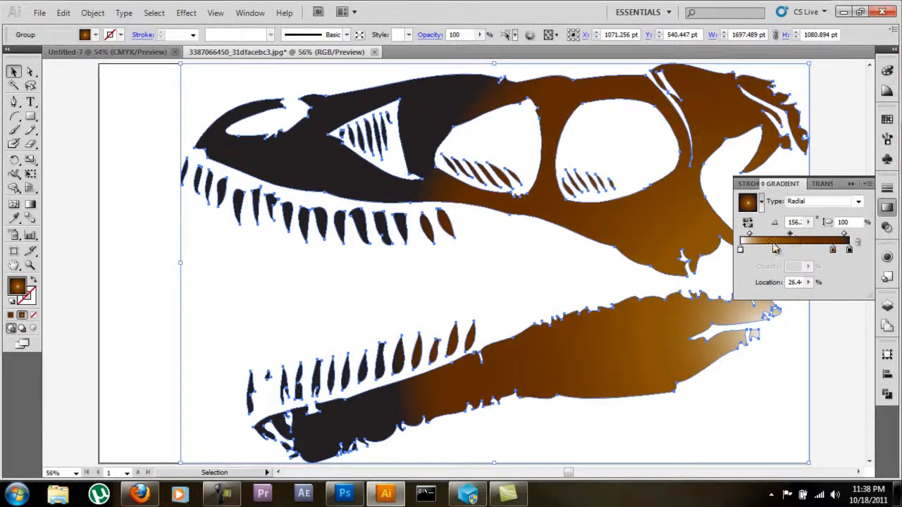
Step: Raise the skull's base brown to 45% brightness and its second brown to 59% in Recolor Artwork, and apply the recolouring
click(777, 250)
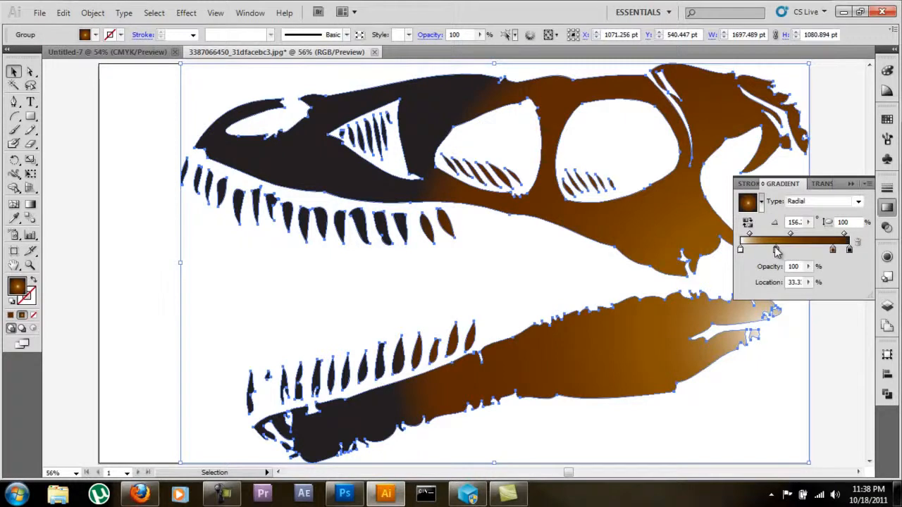
click(887, 91)
click(828, 145)
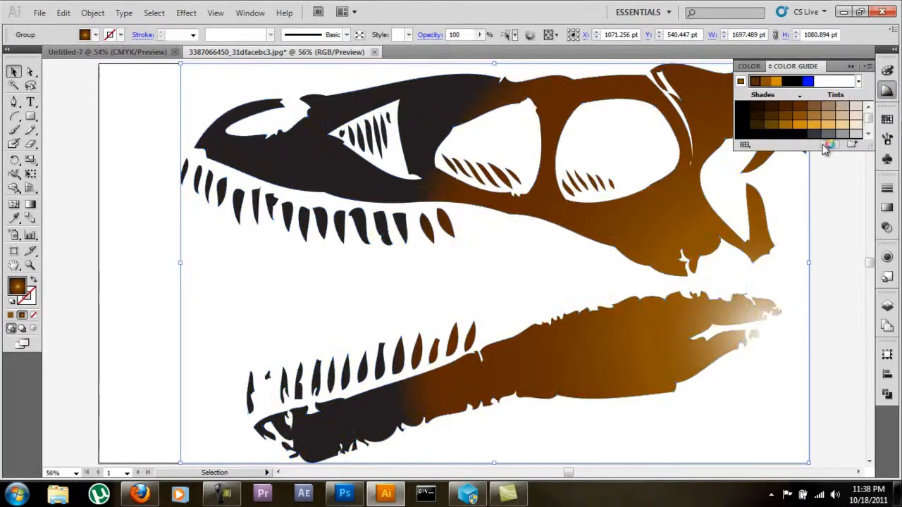
click(99, 114)
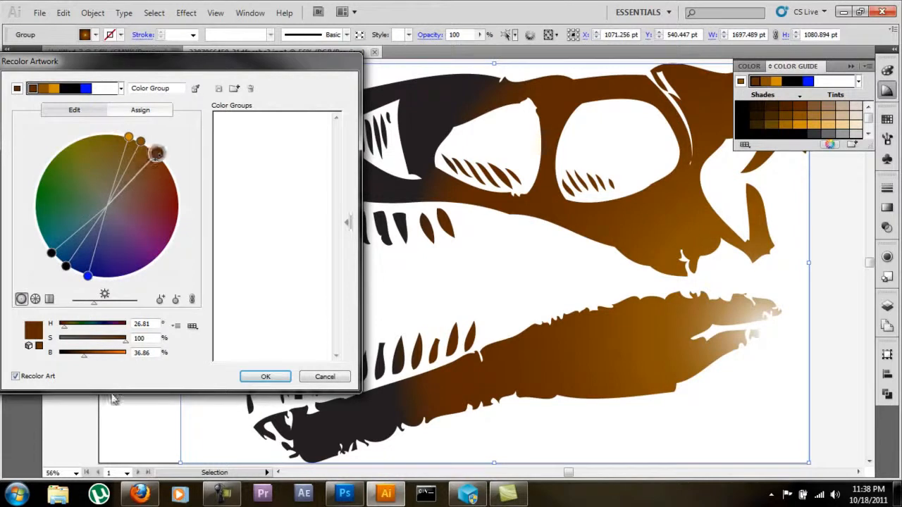
drag(85, 361, 92, 361)
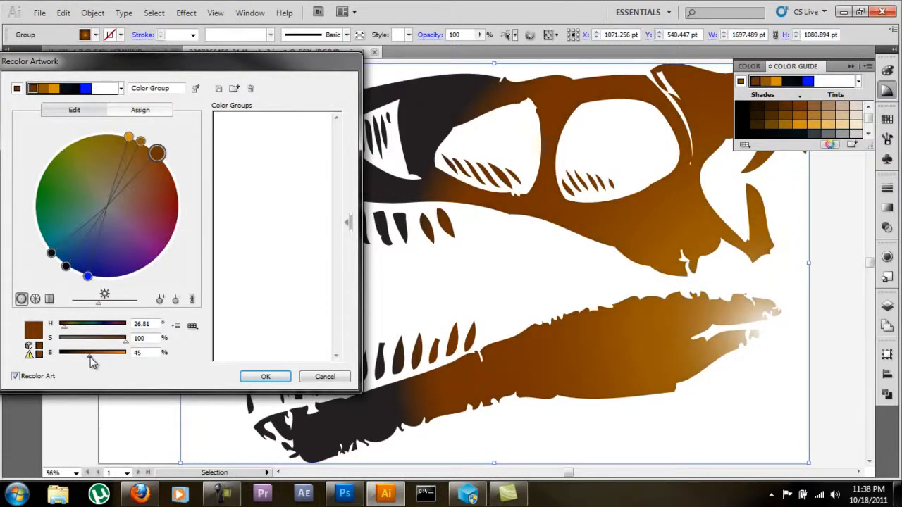
drag(141, 141, 144, 143)
drag(88, 356, 98, 358)
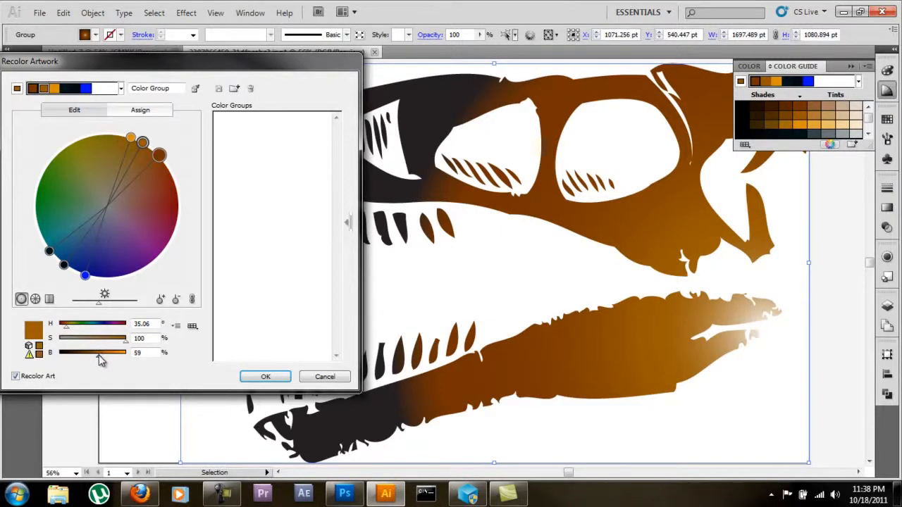
click(282, 376)
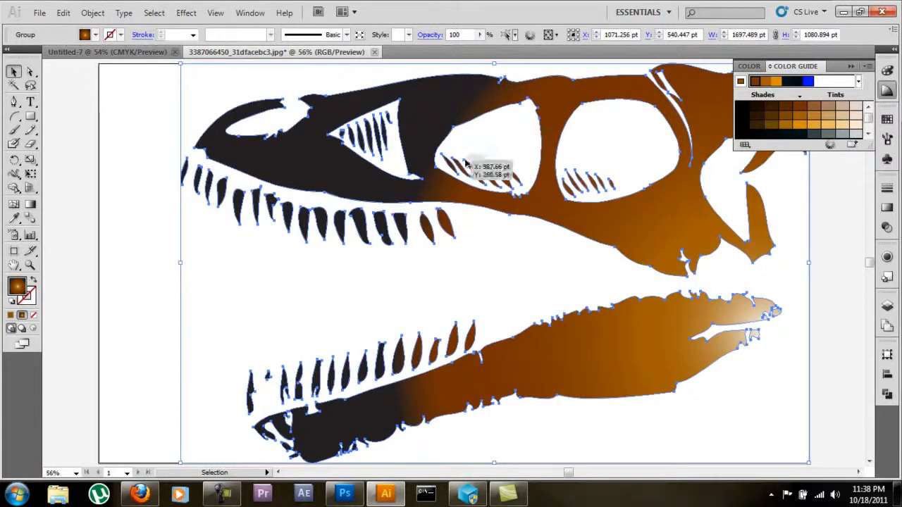
Step: Redraw the radial gradient from the lower jaw's back to the snout, with the dark brown stop at 69.7% and the last midpoint at about 39%
click(887, 210)
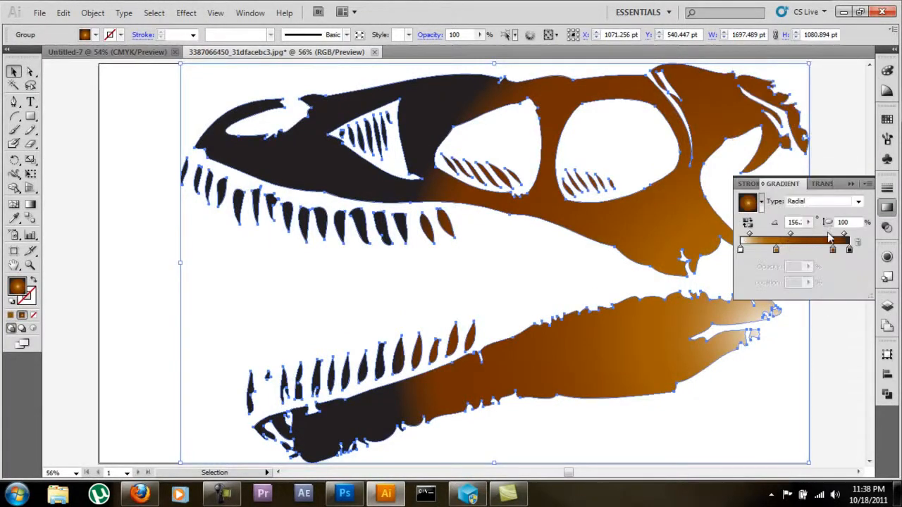
drag(837, 248, 831, 249)
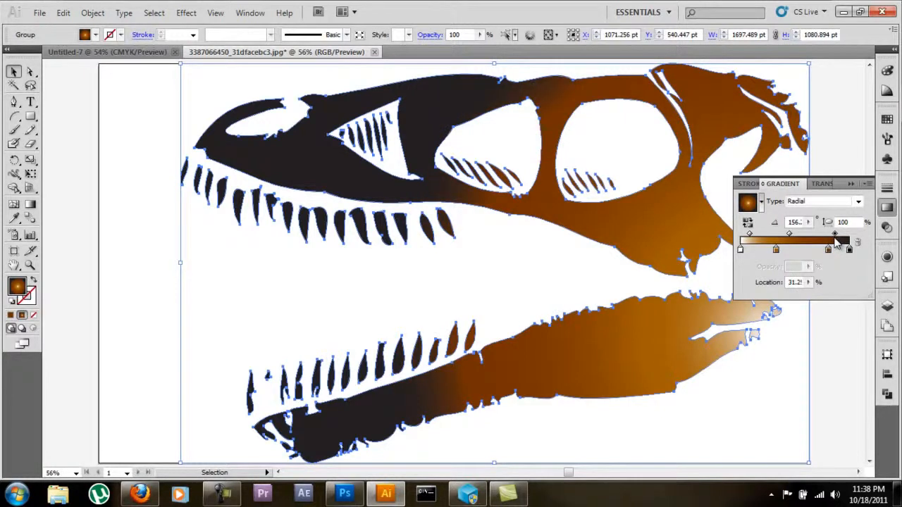
click(30, 204)
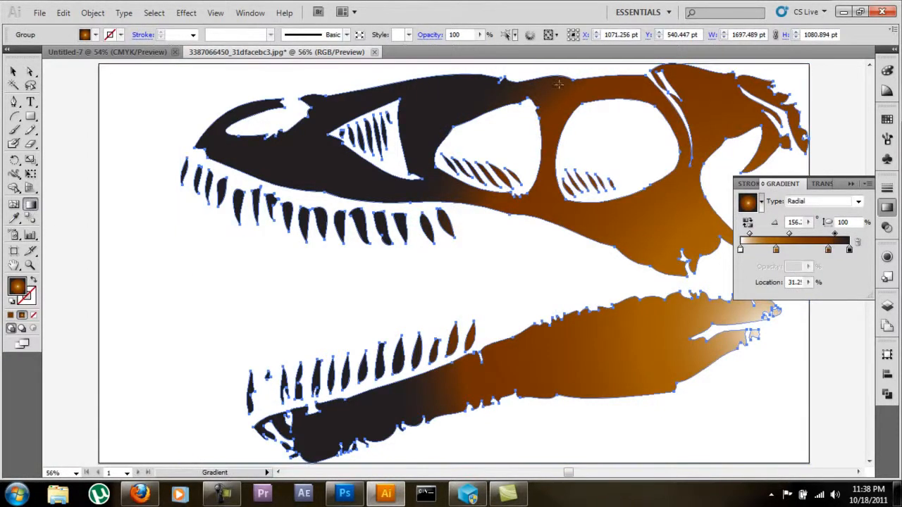
drag(764, 337, 308, 104)
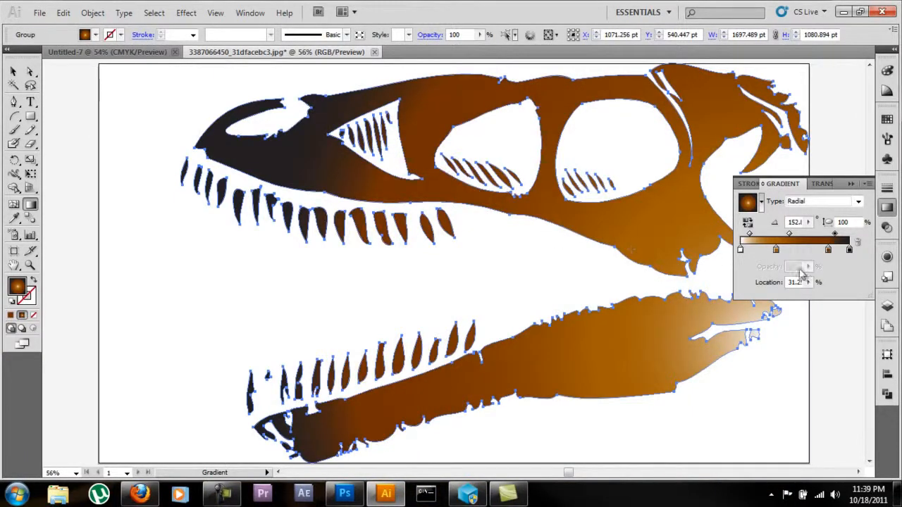
drag(828, 250, 815, 251)
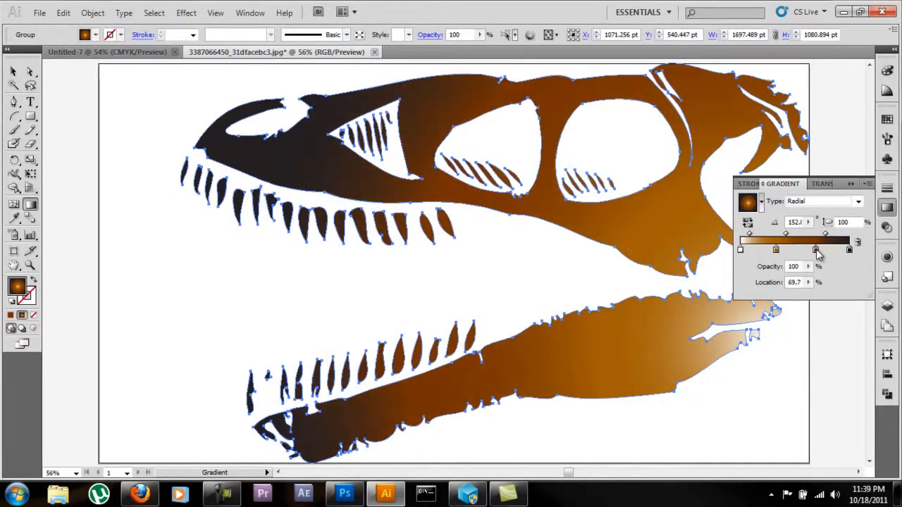
click(827, 235)
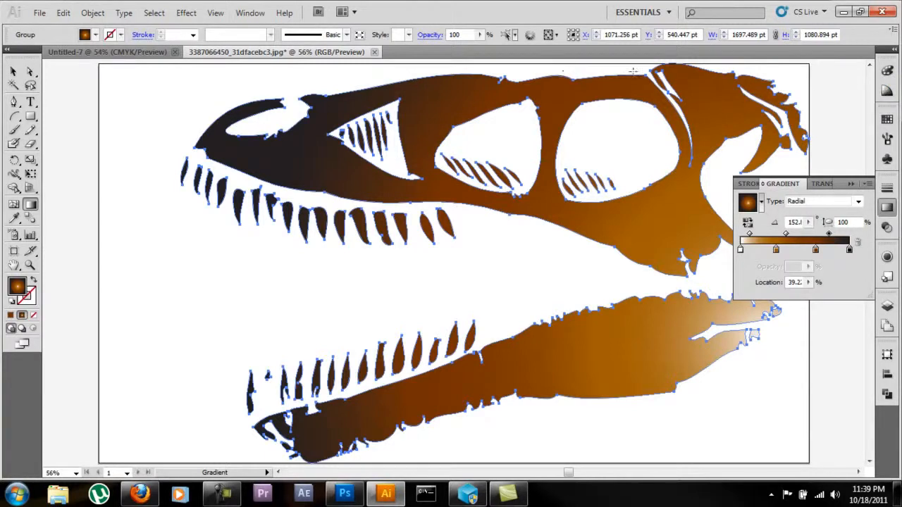
Step: Try a linear gradient on the skull and return it to radial
click(857, 202)
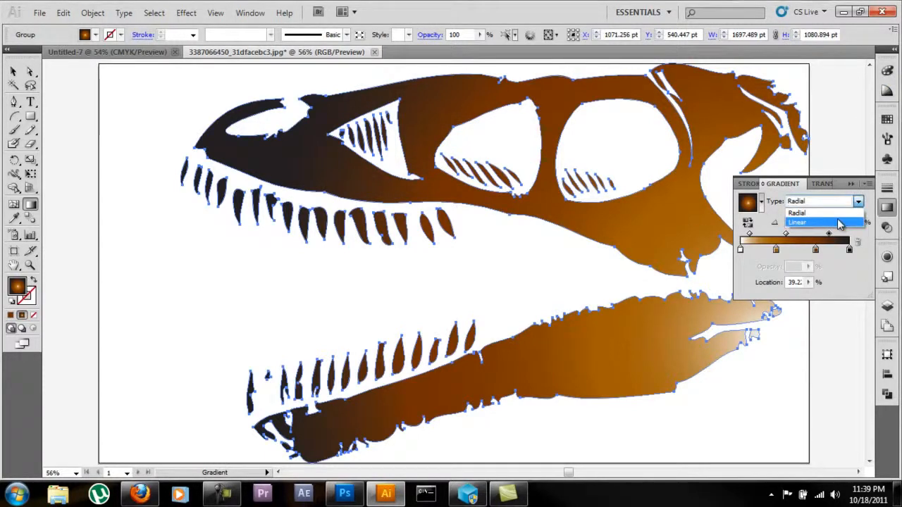
click(838, 221)
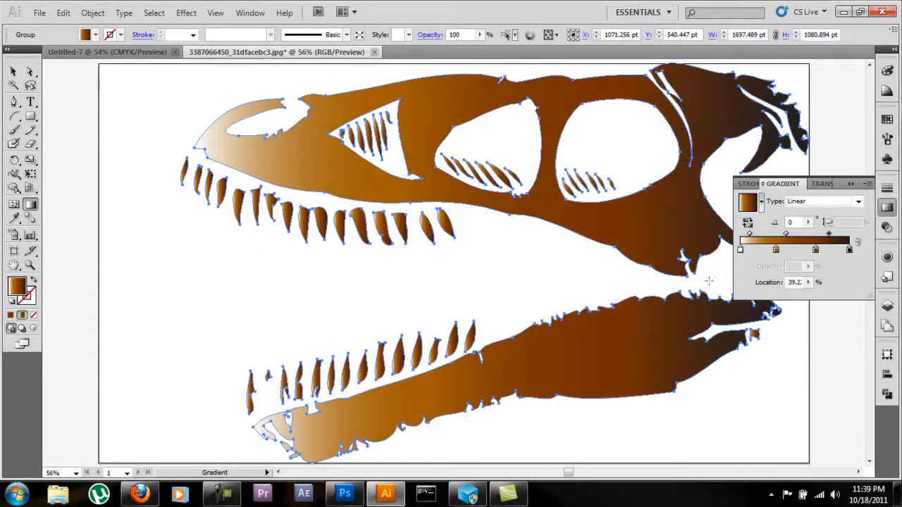
click(858, 201)
click(845, 213)
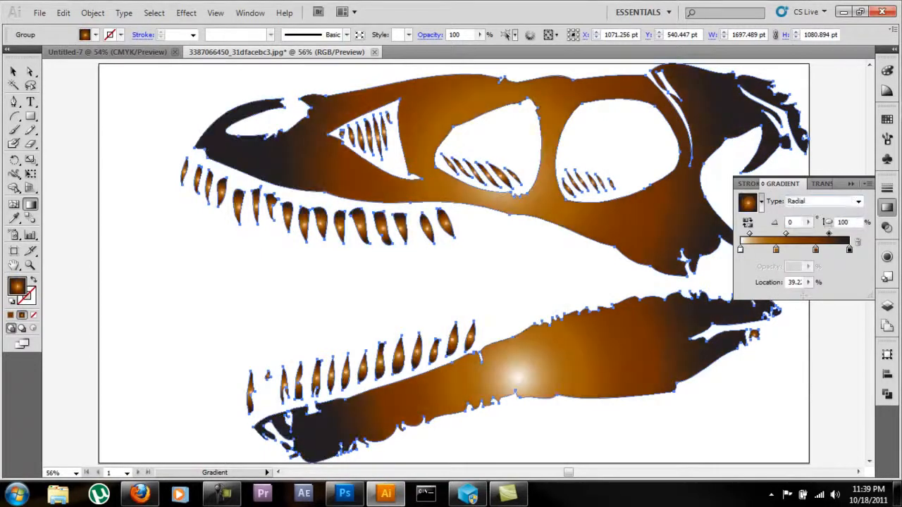
Step: Redraw the skull's radial gradient from the back of the lower jaw to the front of the snout, and deselect the artwork
drag(766, 339, 343, 119)
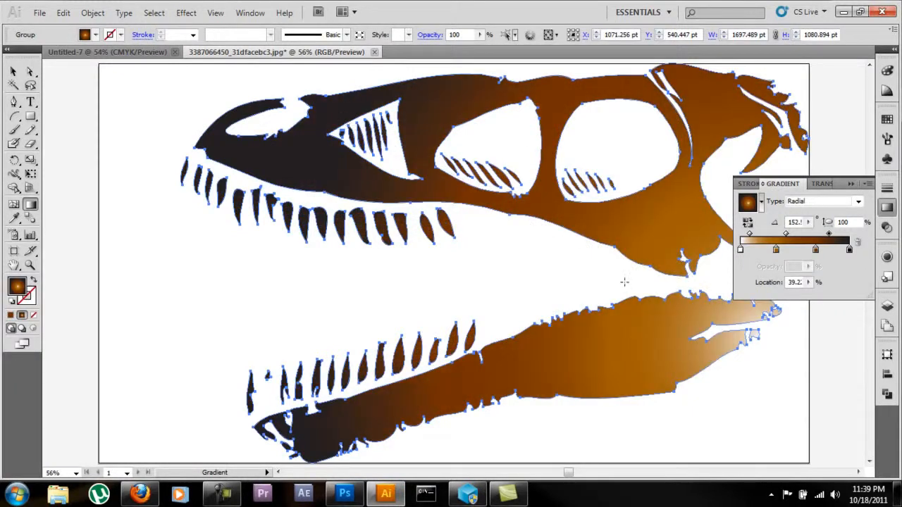
drag(769, 339, 280, 97)
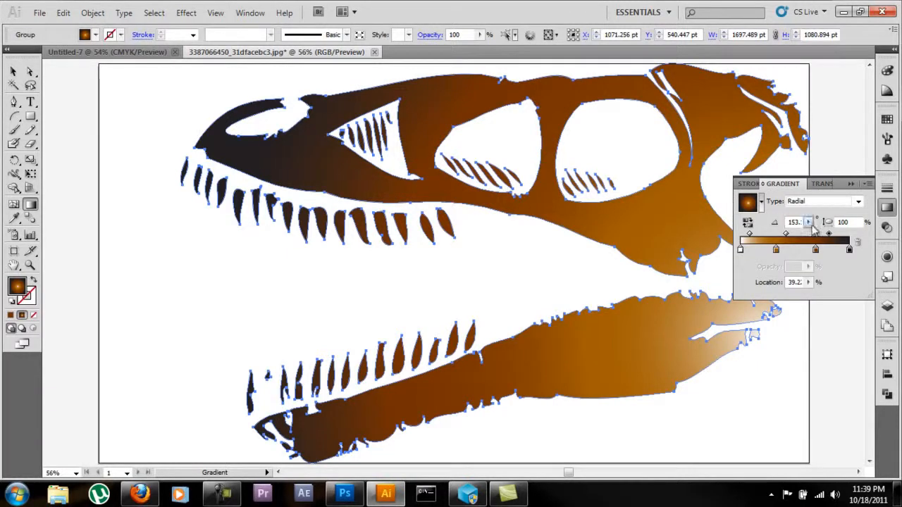
click(849, 252)
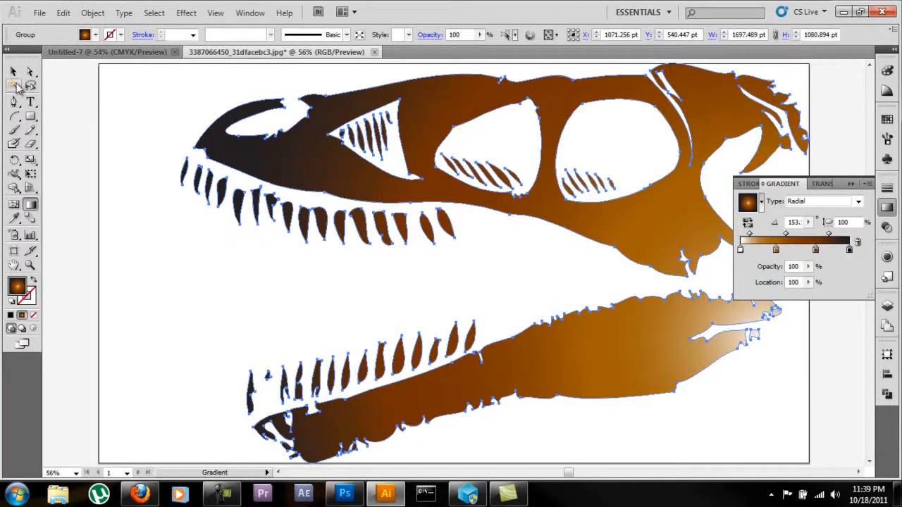
click(13, 71)
click(103, 88)
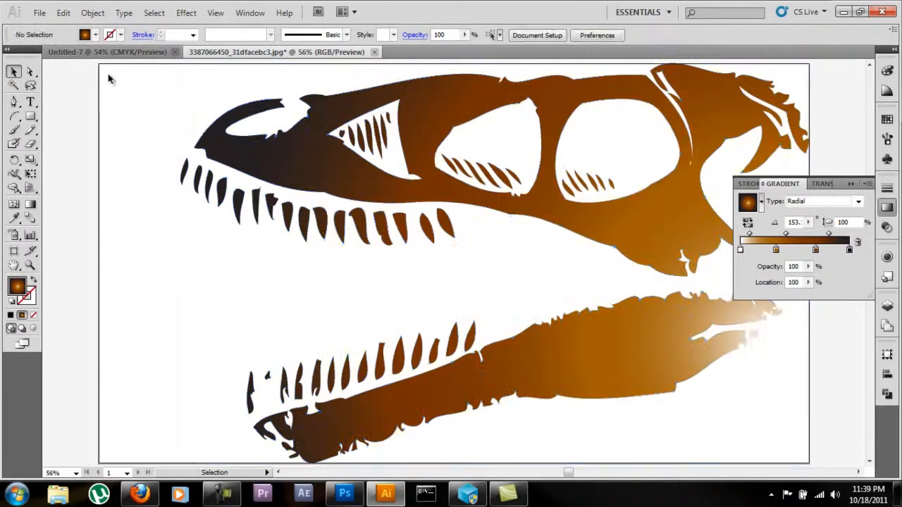
Step: In the Untitled-7 document, draw a black-filled rectangle covering the whole artboard
click(135, 55)
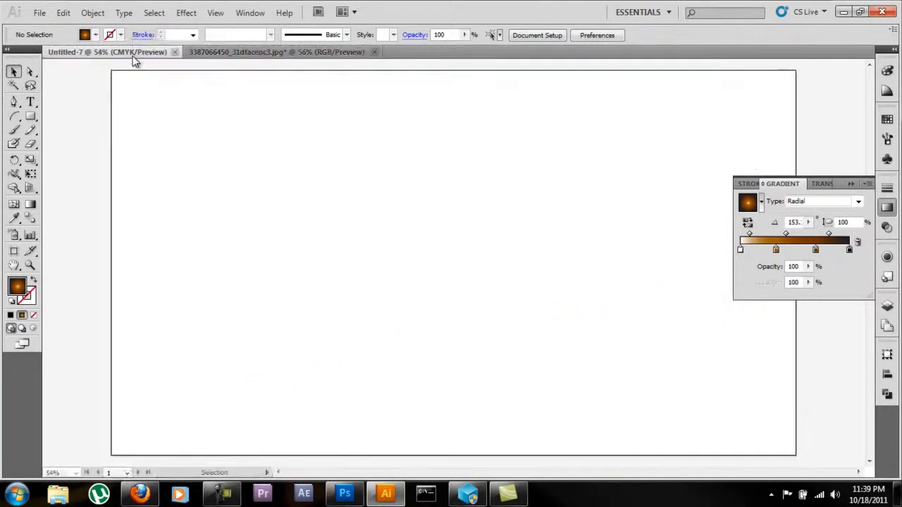
click(30, 117)
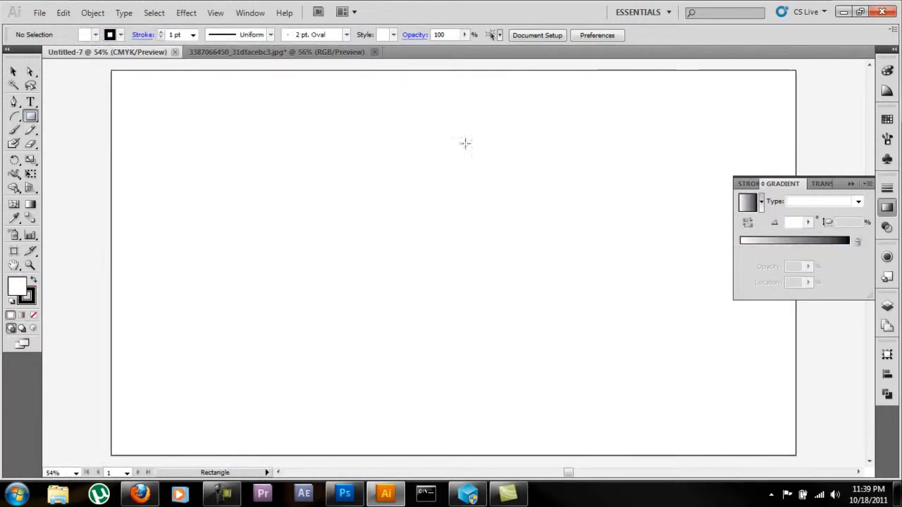
click(888, 206)
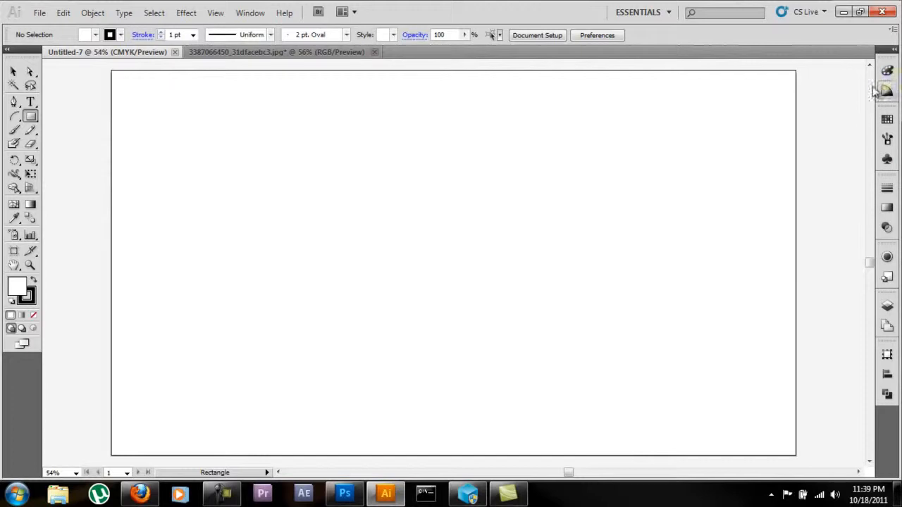
click(98, 35)
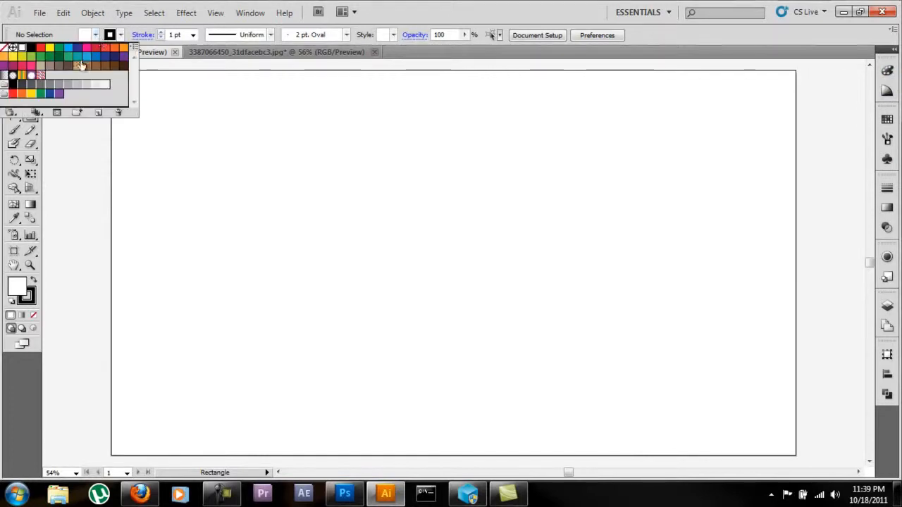
click(31, 48)
click(93, 127)
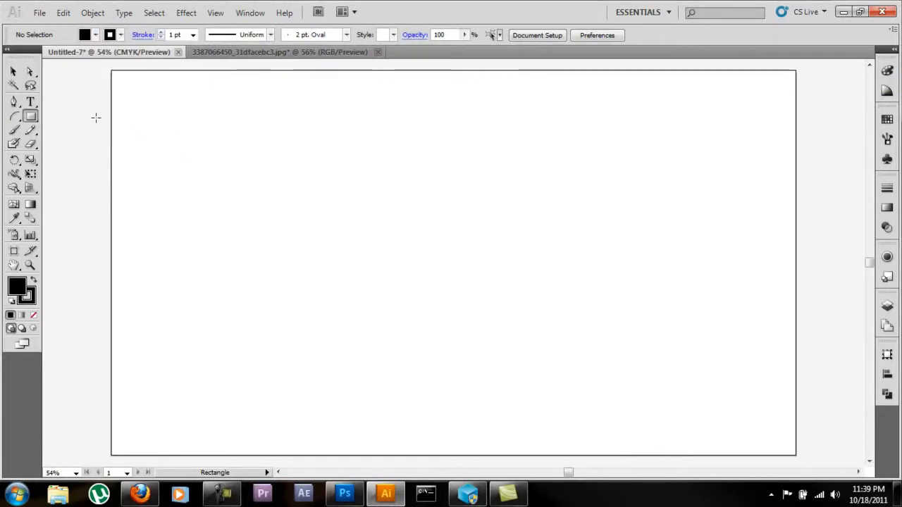
drag(104, 65, 807, 374)
scroll(557, 284, up, 8)
scroll(556, 284, down, 2)
Step: Copy the skull group into Untitled-7 and position it on the black background at about X 1091 pt, Y 540 pt
click(243, 54)
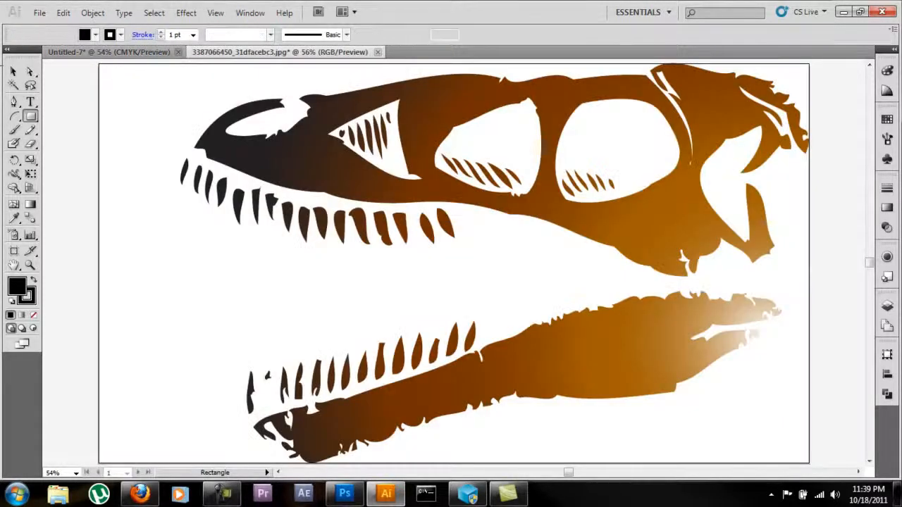
key(v)
click(307, 165)
drag(298, 151, 141, 62)
drag(335, 222, 376, 240)
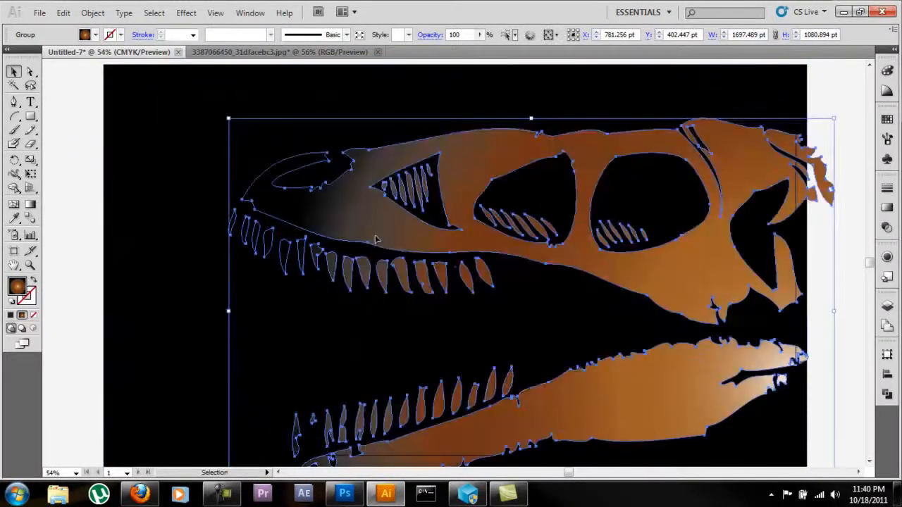
drag(392, 210, 361, 166)
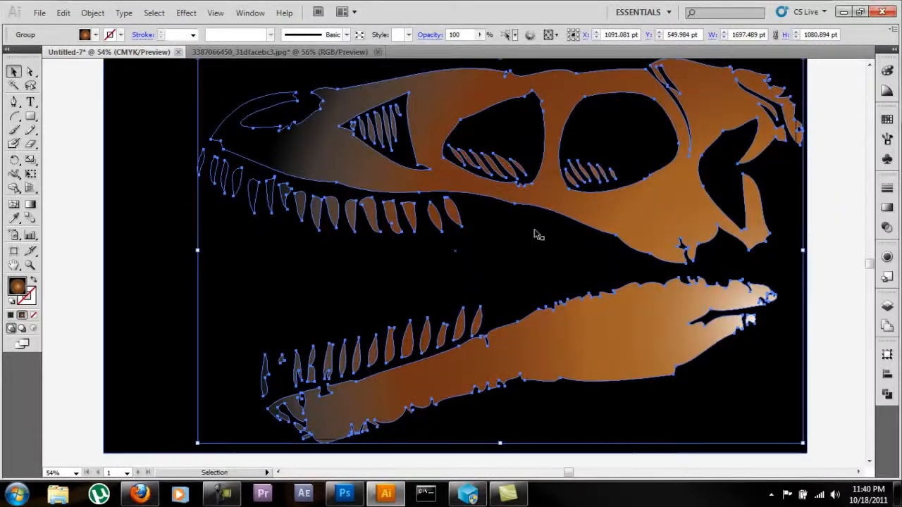
drag(419, 182, 419, 177)
scroll(830, 237, up, 1)
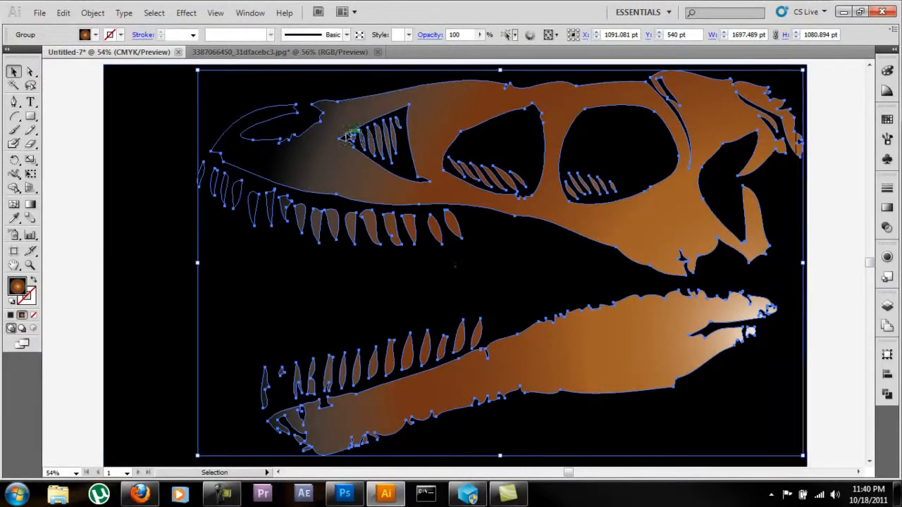
Step: Close the Untitled-7 document without saving its changes
click(278, 53)
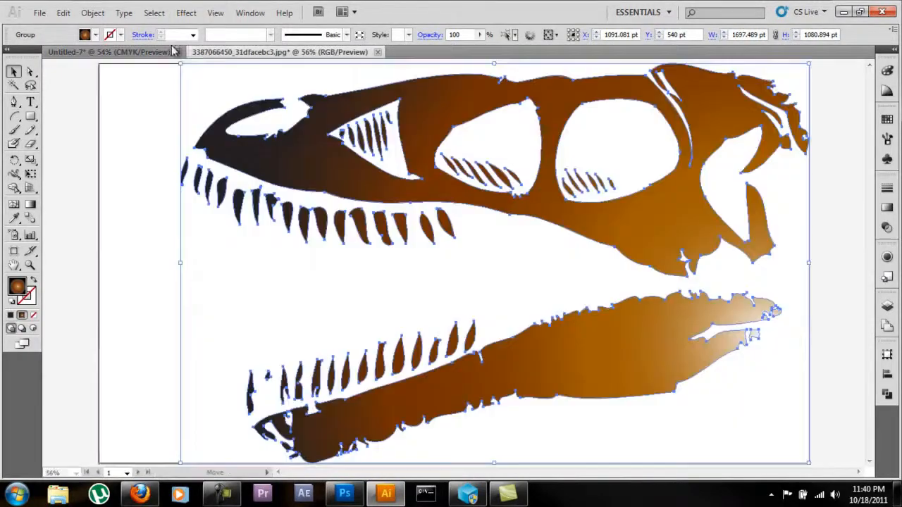
click(115, 52)
click(178, 52)
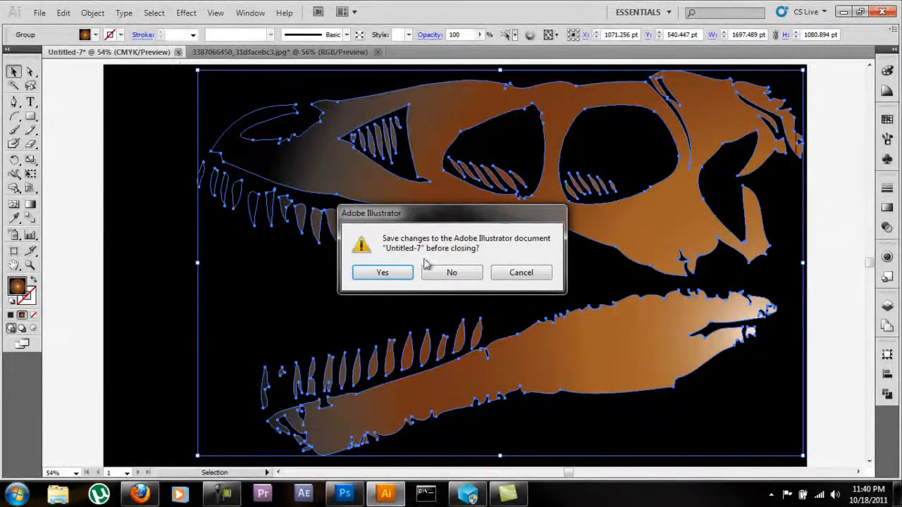
click(452, 276)
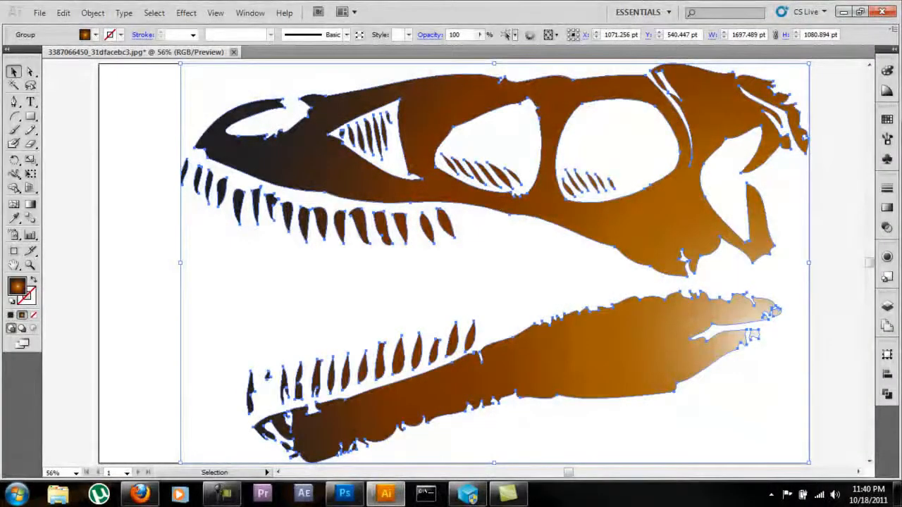
Step: Add a new layer in the skull document, hide the skull's layer and move the new layer beneath it
click(888, 305)
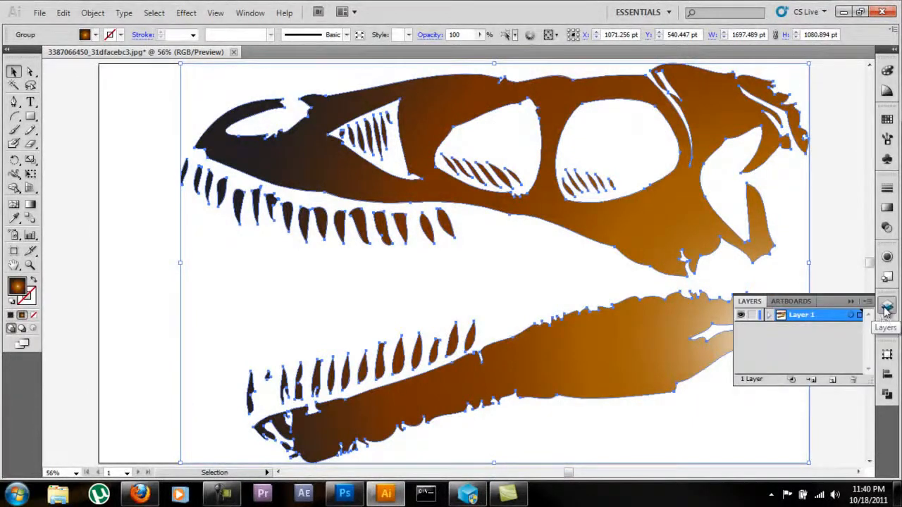
click(836, 379)
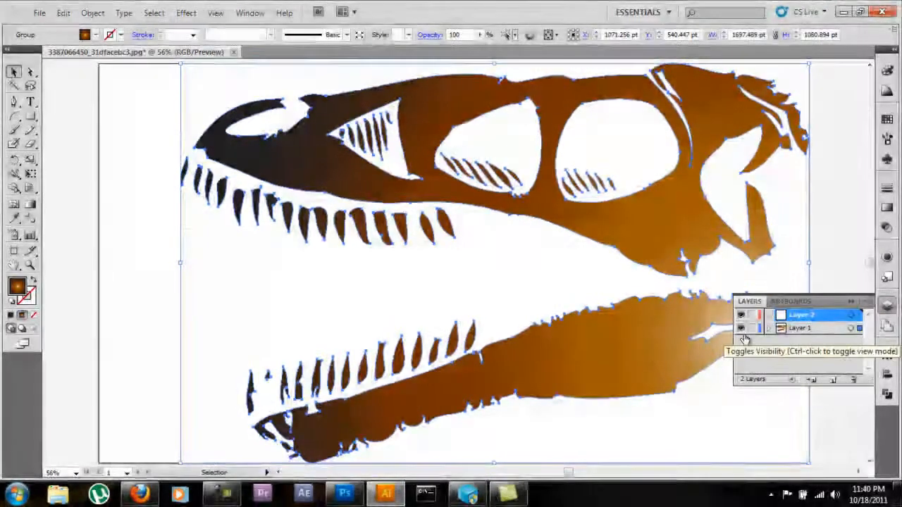
click(741, 330)
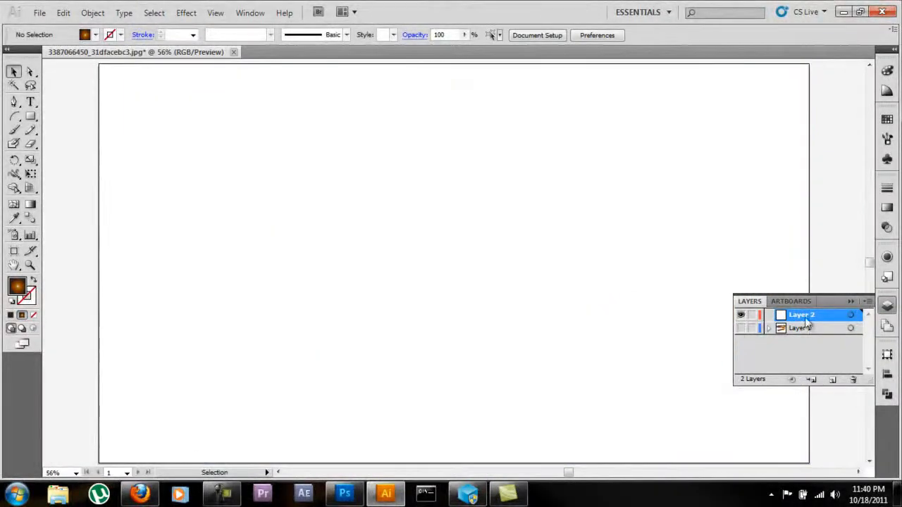
drag(806, 324, 806, 332)
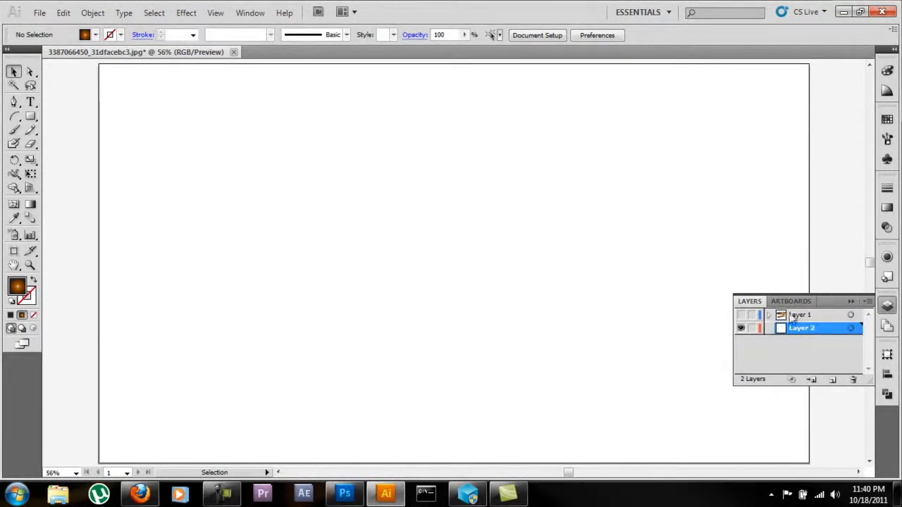
Step: Draw a rectangle about 1987.5 by 1177 pt on Layer 2, covering the whole artboard, while the skull's layer is hidden
click(742, 317)
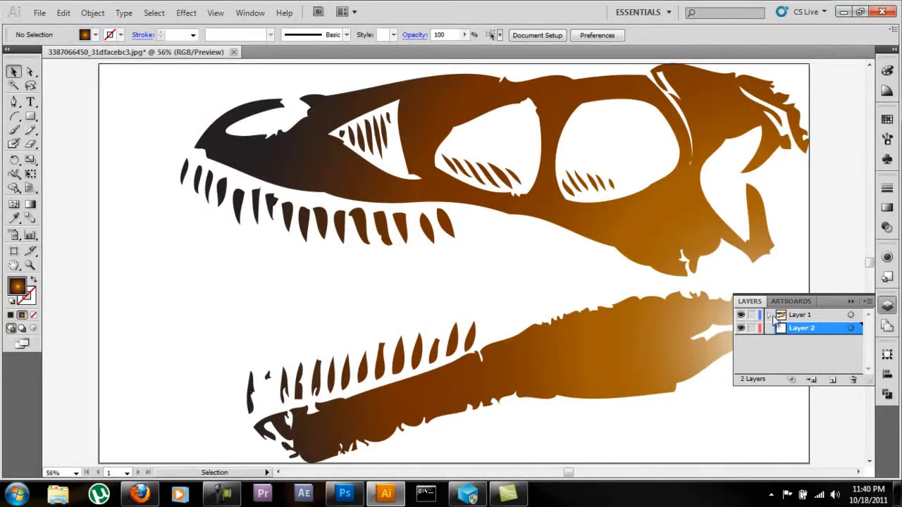
click(767, 315)
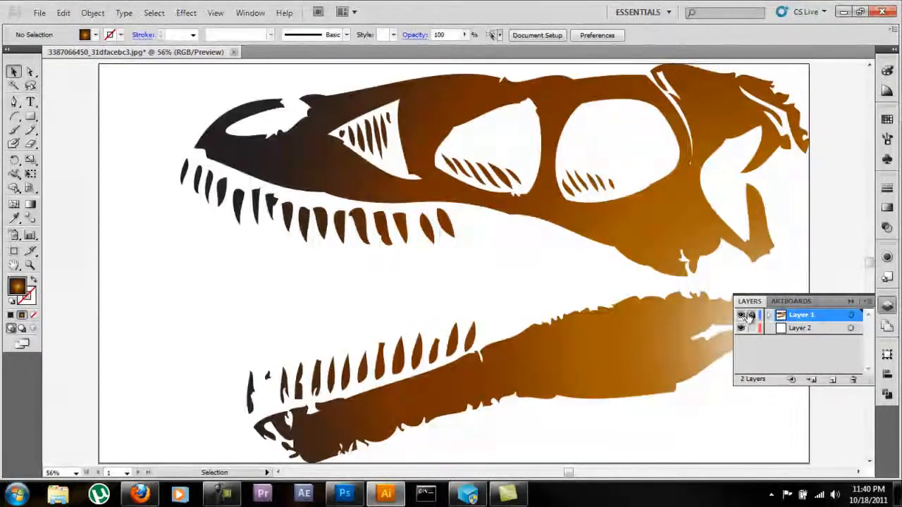
click(742, 316)
click(30, 116)
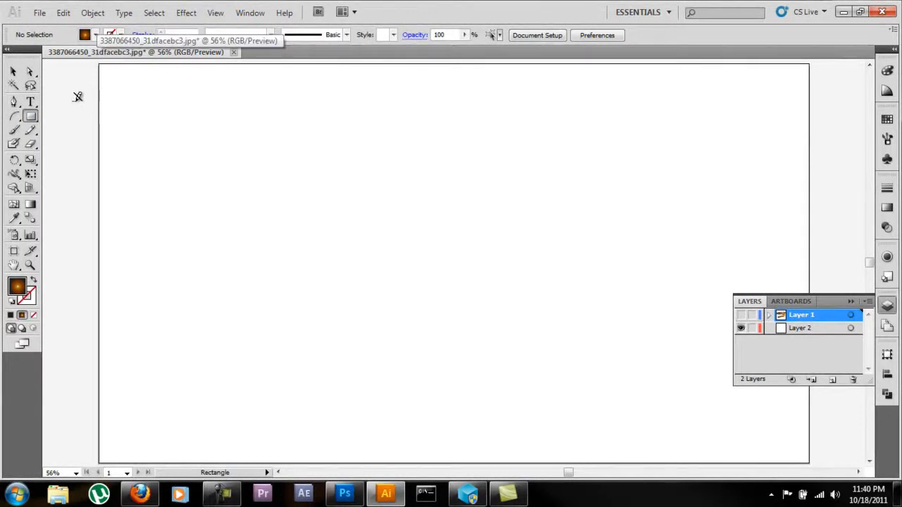
click(803, 329)
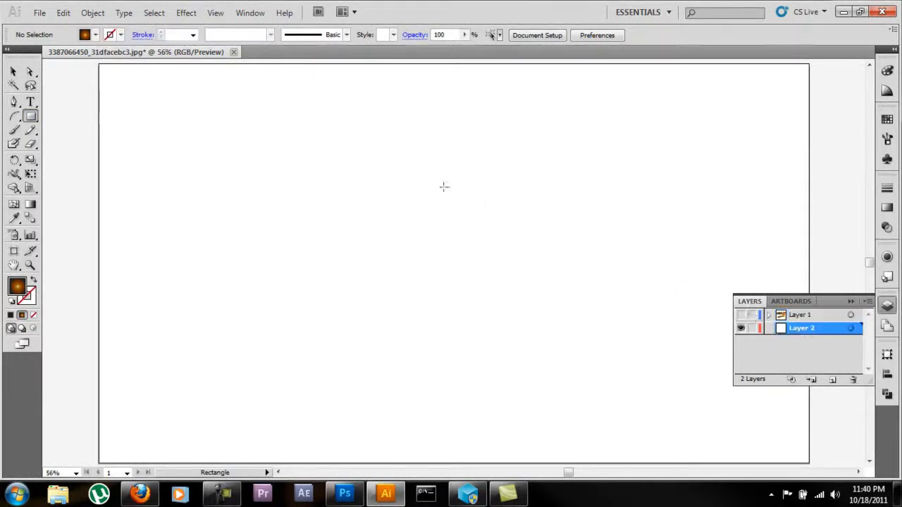
drag(93, 64, 827, 440)
click(13, 71)
drag(214, 134, 210, 116)
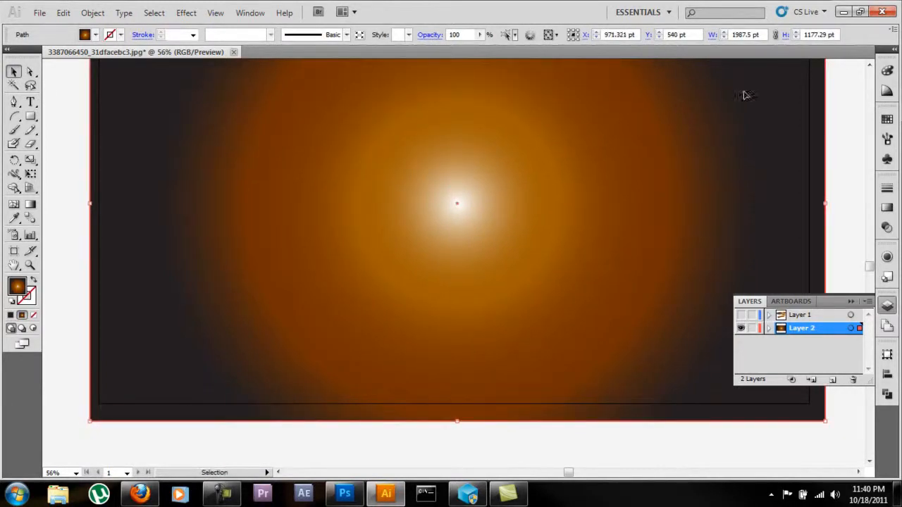
Step: Replace the background rectangle's gradient with a solid rich black fill, setting C, M, Y and K to 100%
click(887, 90)
click(887, 71)
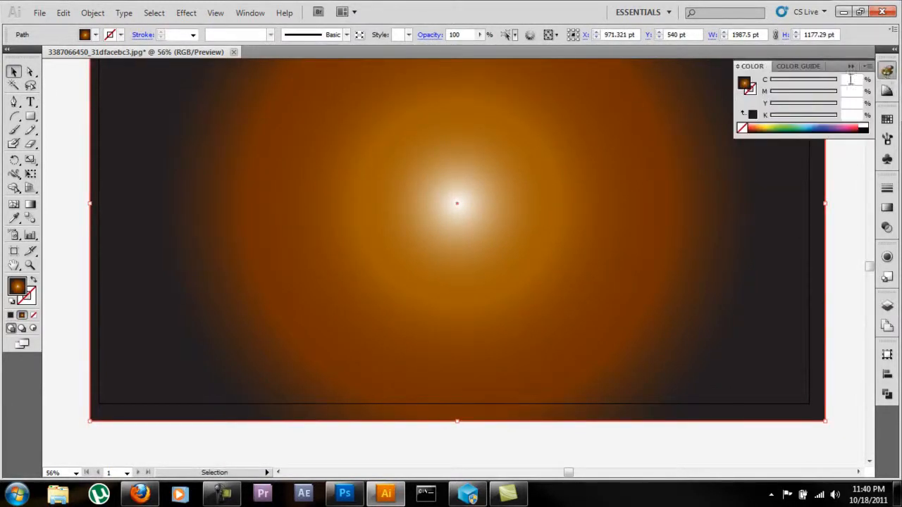
click(754, 117)
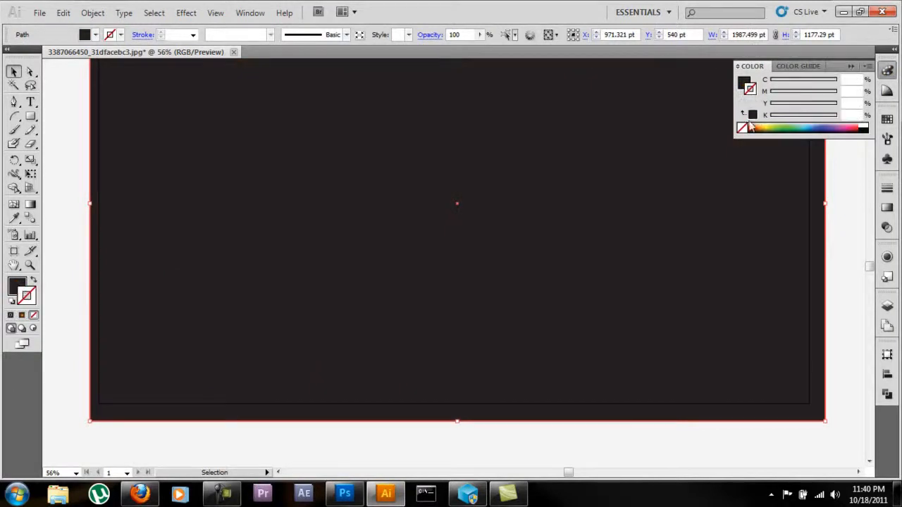
scroll(681, 167, up, 2)
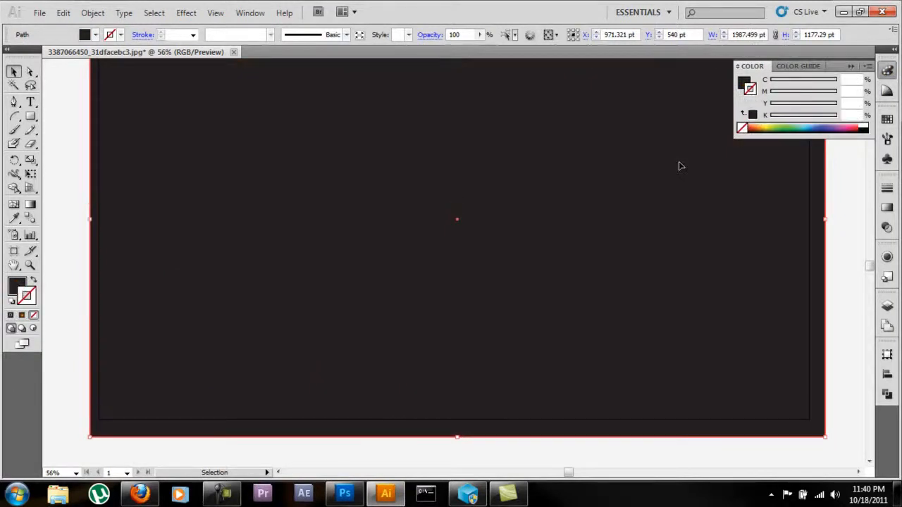
click(750, 86)
drag(818, 83, 855, 124)
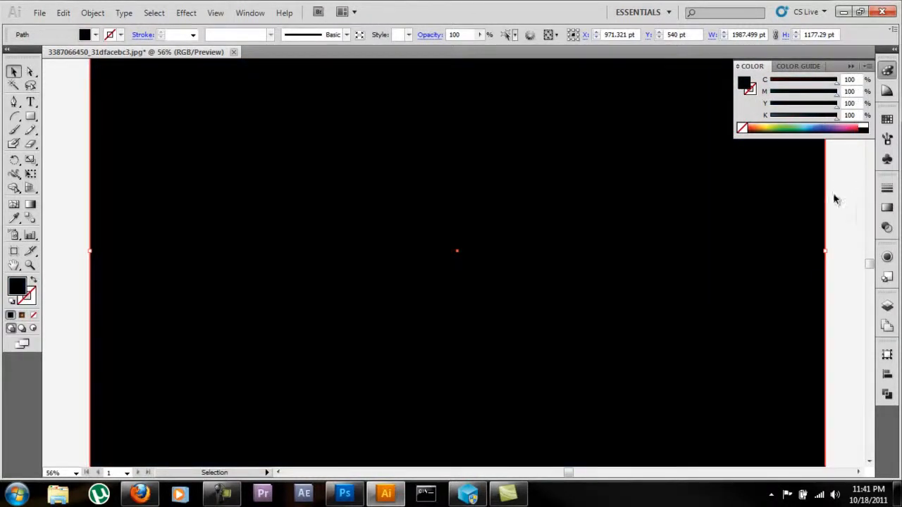
Step: Compare the rectangle's fill with cyan, magenta and yellow at 0%, and return all three to 100%
drag(837, 85, 755, 87)
drag(838, 97, 750, 100)
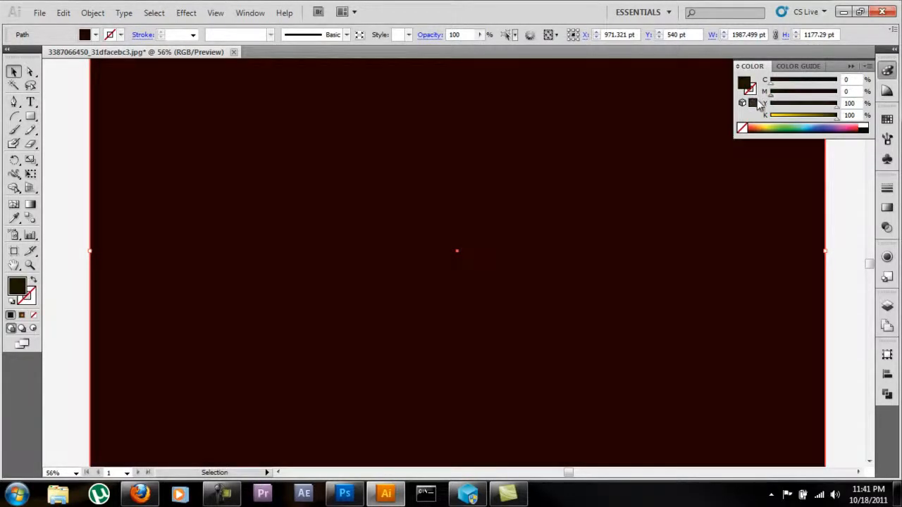
drag(840, 107, 704, 105)
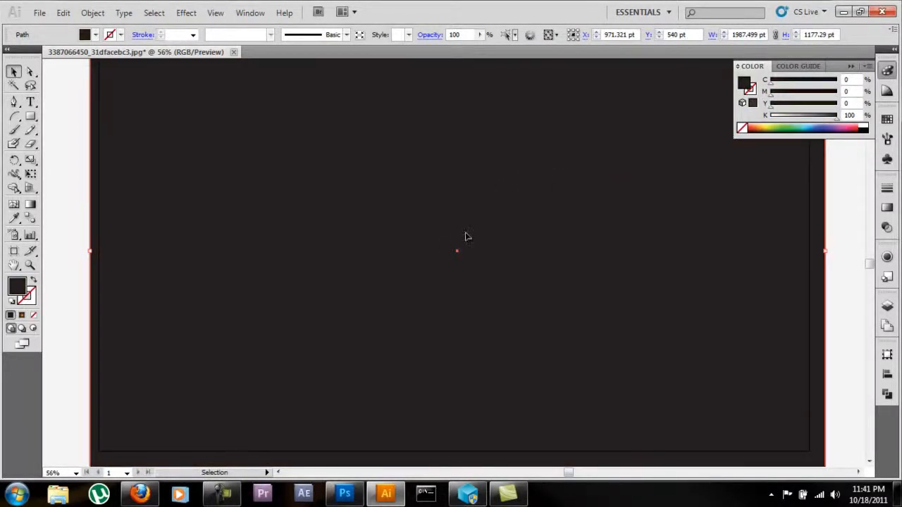
drag(771, 106, 839, 106)
drag(771, 94, 846, 94)
drag(771, 84, 860, 85)
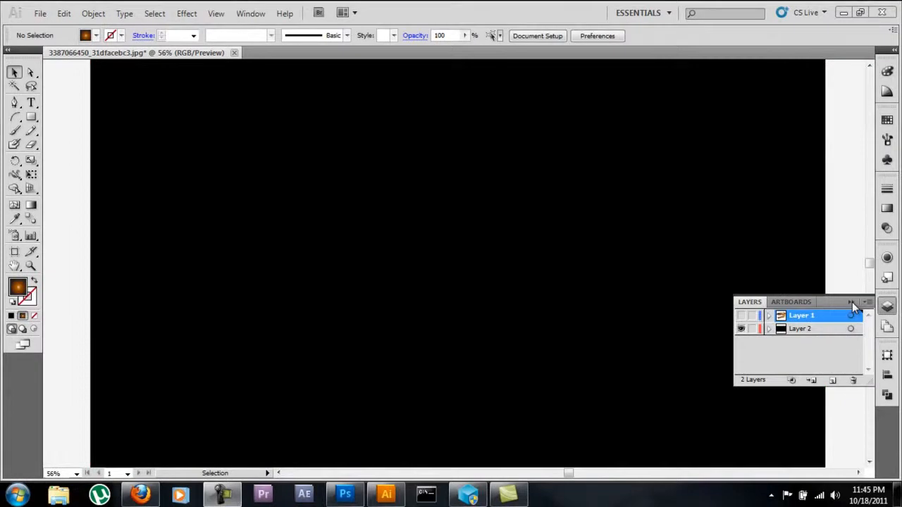
Step: Show the skull's Layer 1 over the black background
click(852, 303)
click(886, 308)
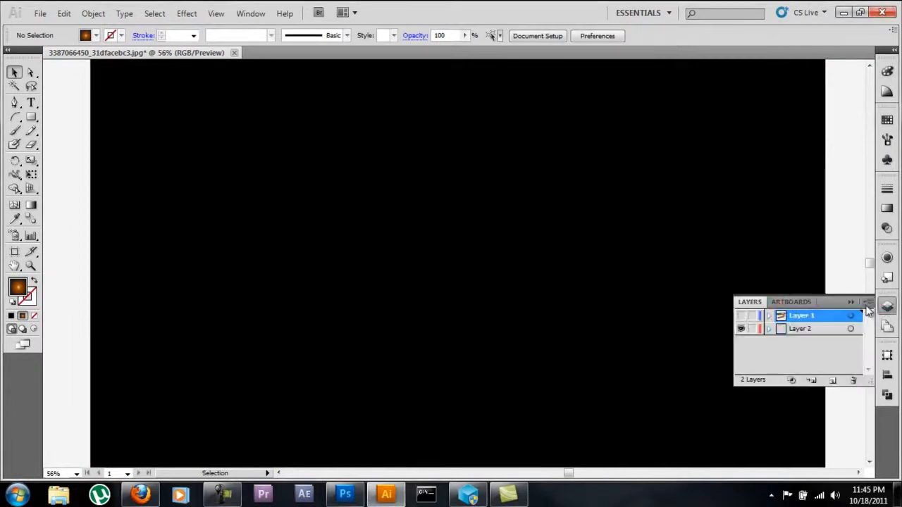
click(743, 317)
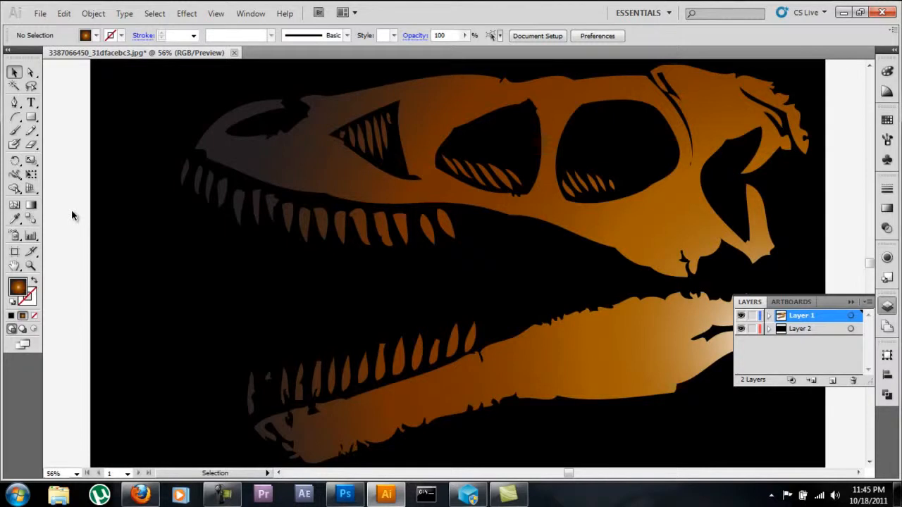
Step: Set the opacity of the black end stop in the skull group's radial gradient to 0% and deselect the group
click(239, 170)
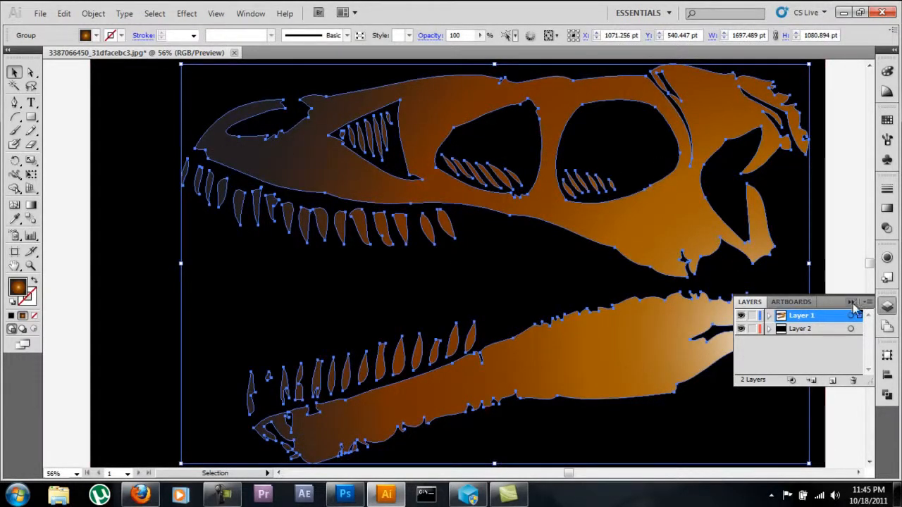
click(890, 210)
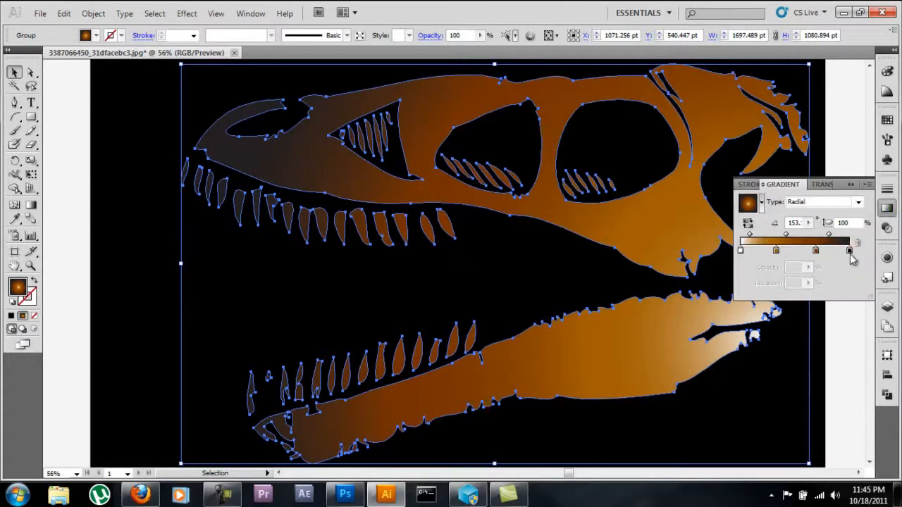
double_click(849, 252)
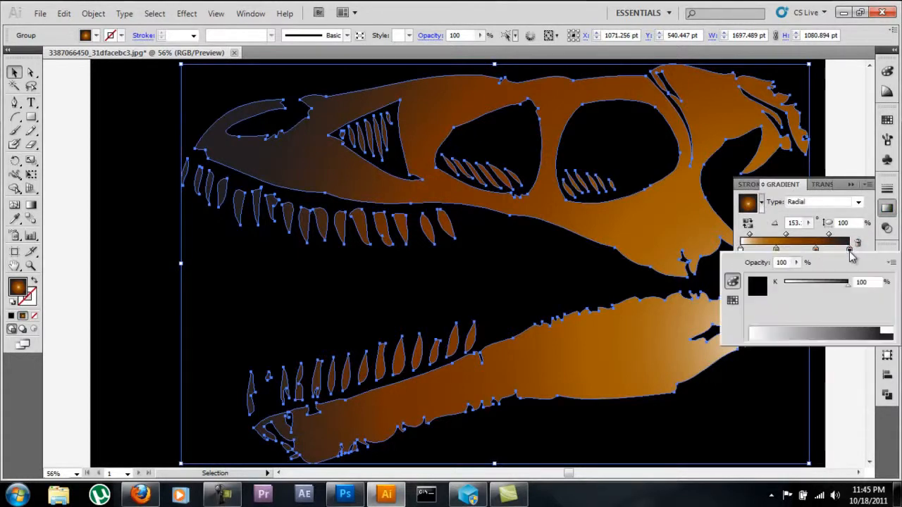
click(797, 263)
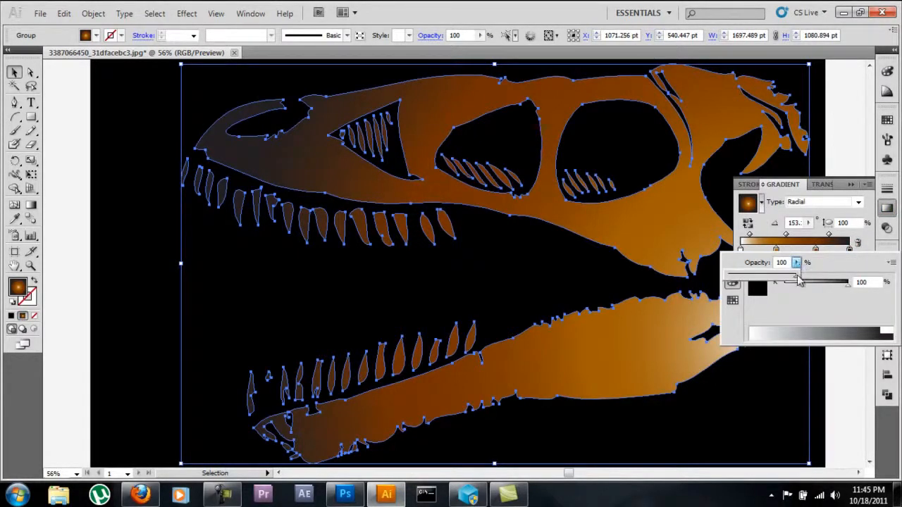
drag(710, 279, 702, 275)
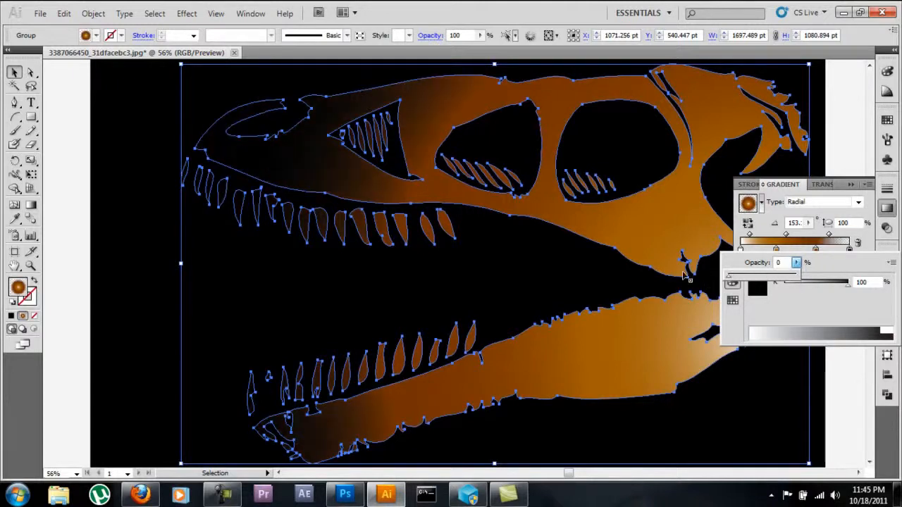
click(833, 276)
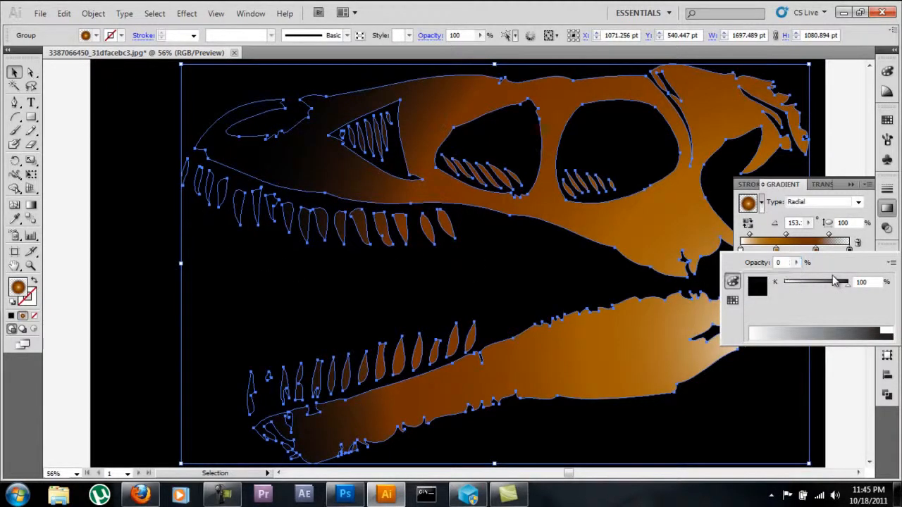
click(111, 199)
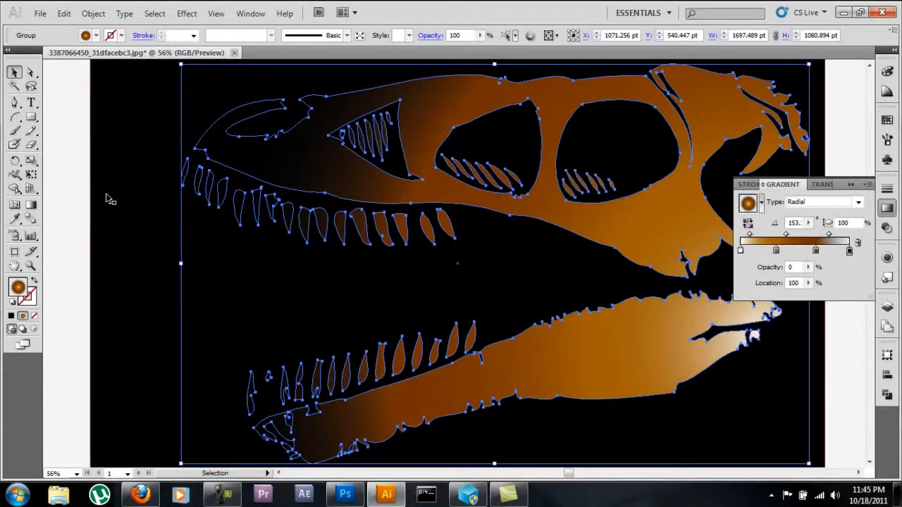
click(851, 184)
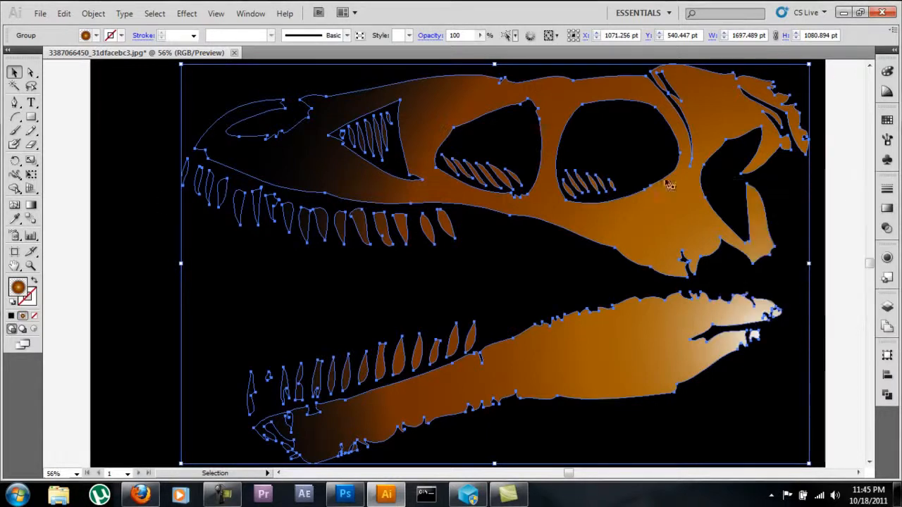
click(67, 165)
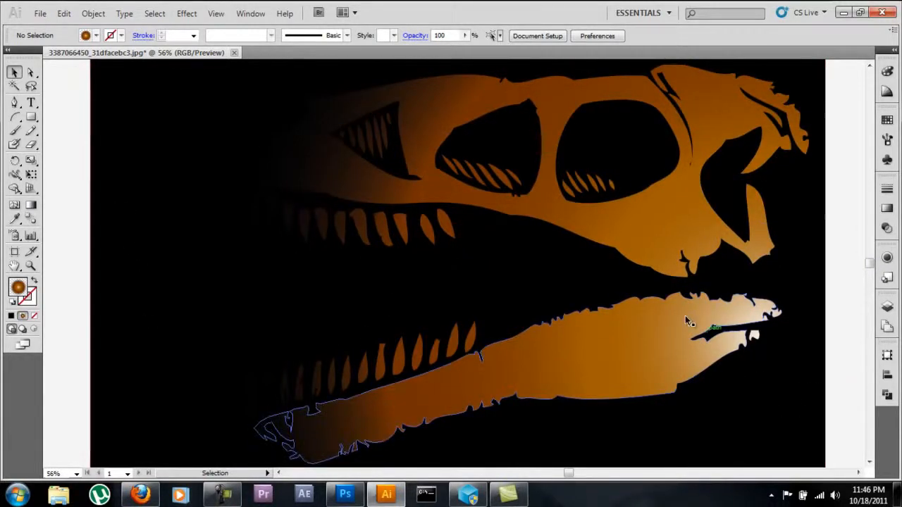
Step: Redraw the skull's gradient diagonally from the back end of the lower jaw to just beyond the snout tip
click(440, 315)
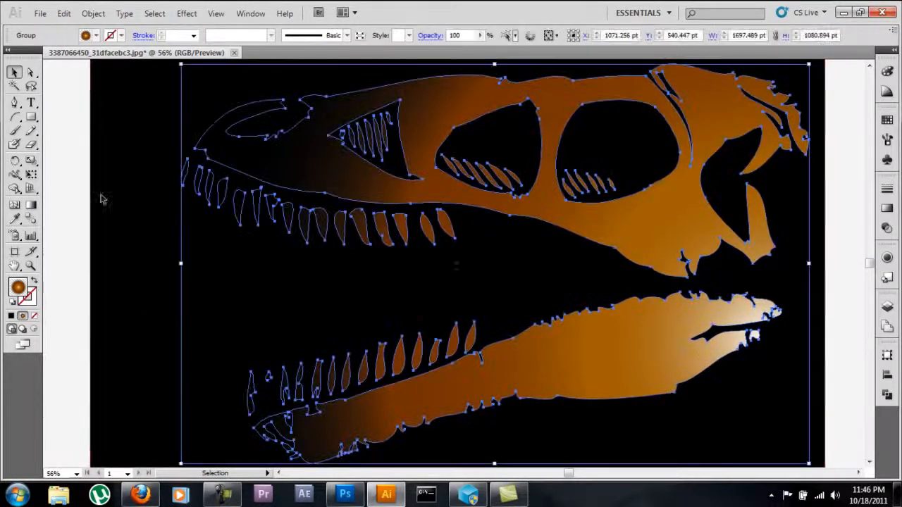
click(30, 205)
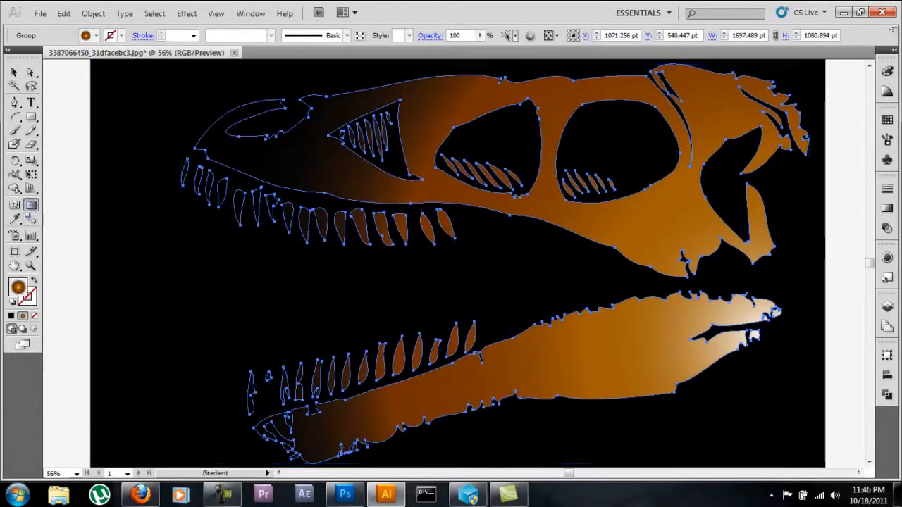
mouse_move(766, 358)
mouse_down()
mouse_move(356, 165)
mouse_move(286, 118)
mouse_up()
drag(775, 343, 160, 104)
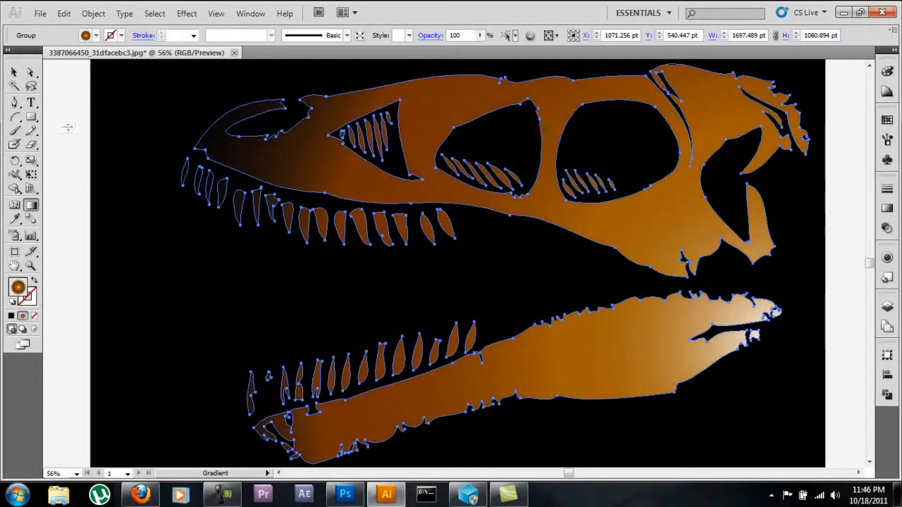
click(13, 72)
click(66, 102)
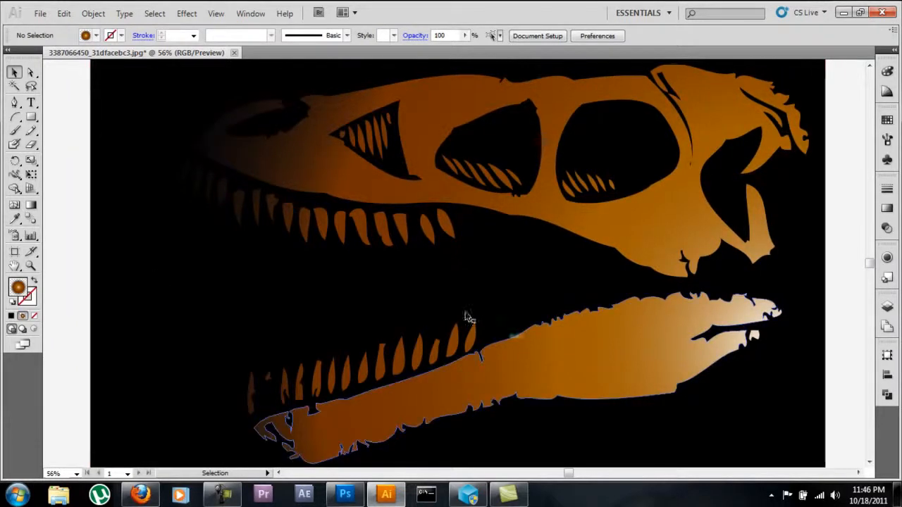
Step: Stretch the skull's gradient from the underside of the rear lower jaw to the background's upper-left corner and deselect the skull
click(246, 155)
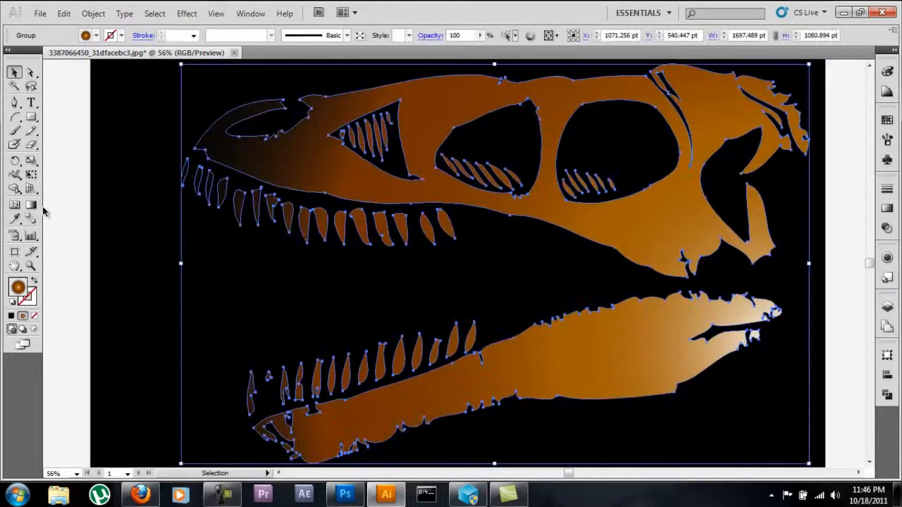
click(44, 203)
click(256, 156)
key(g)
drag(712, 365, 109, 71)
click(16, 74)
click(63, 90)
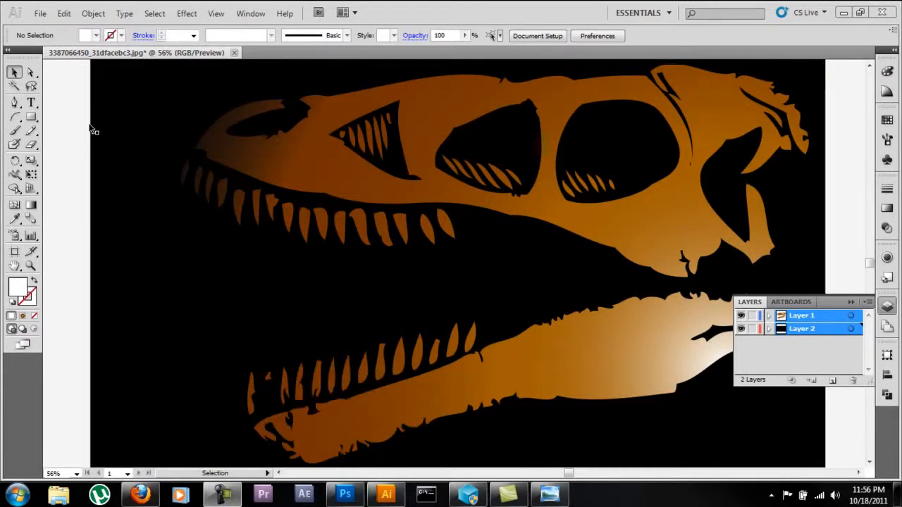
Step: Check the file formats offered for saving the document under another type, leave without saving, and view the whole artwork
click(39, 14)
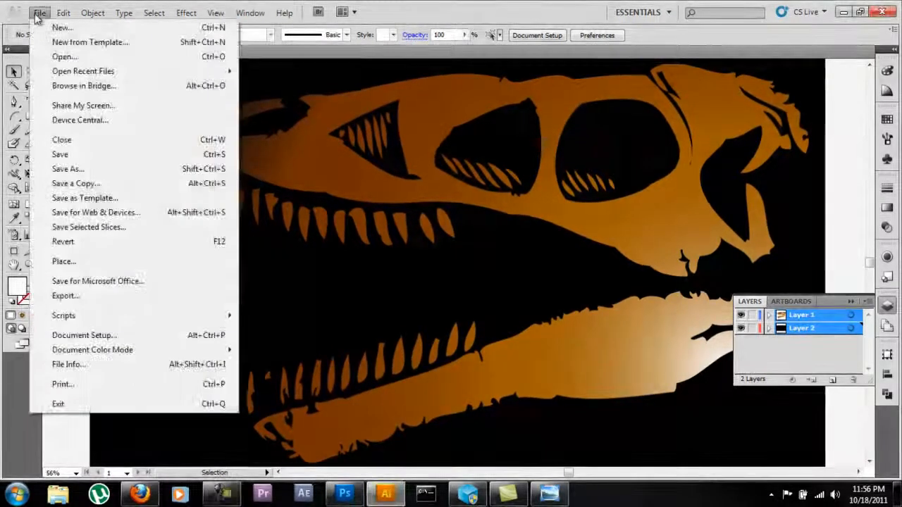
click(113, 171)
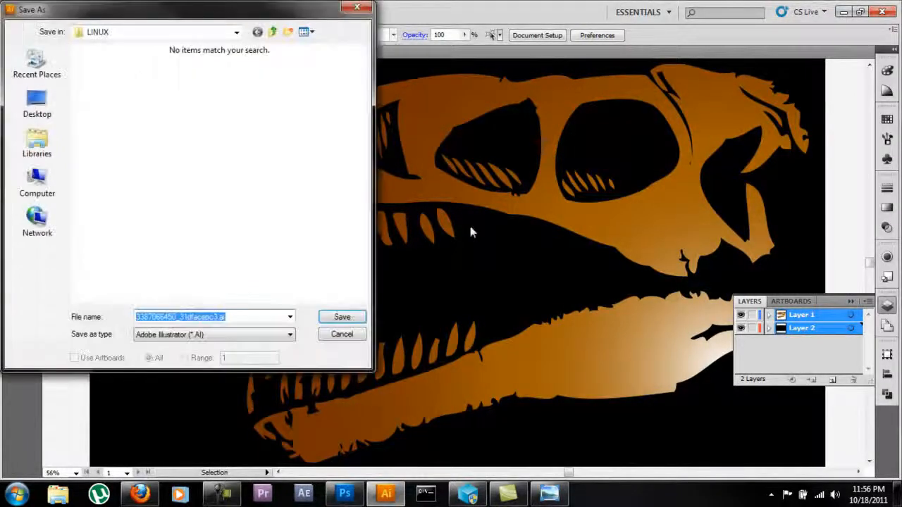
click(202, 336)
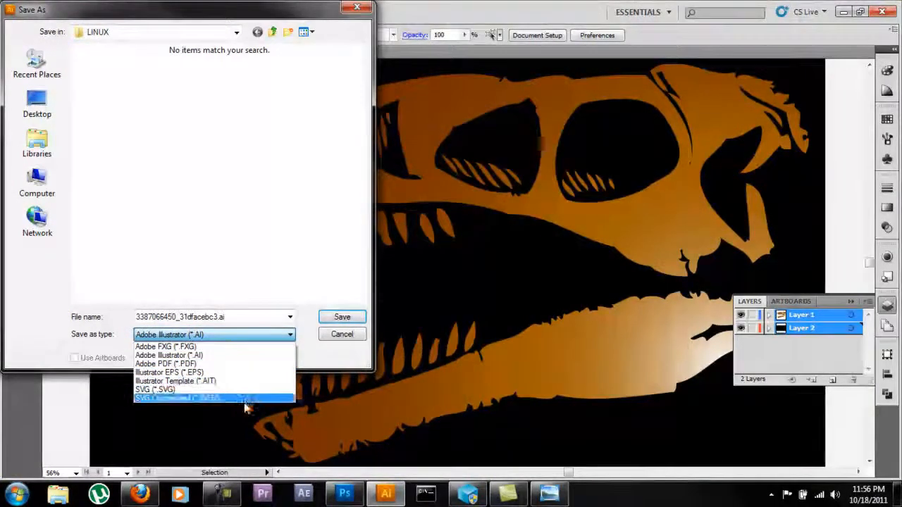
click(223, 338)
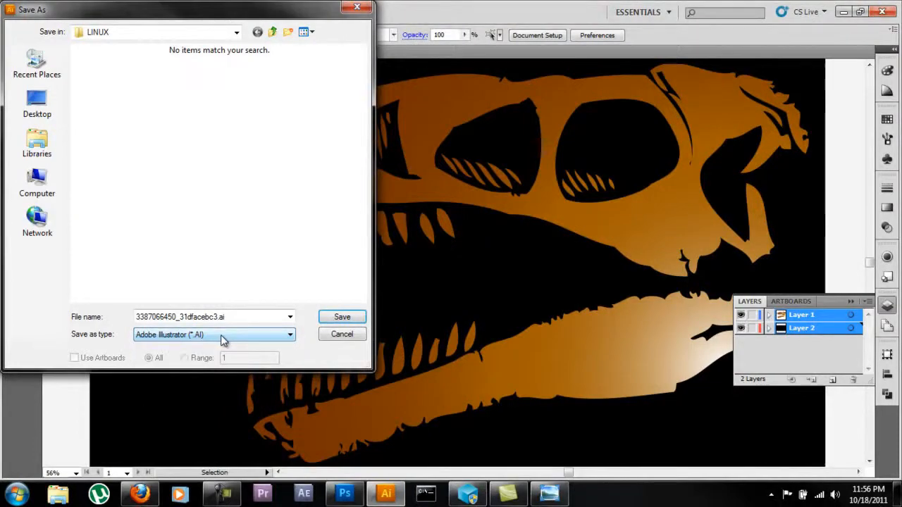
click(325, 336)
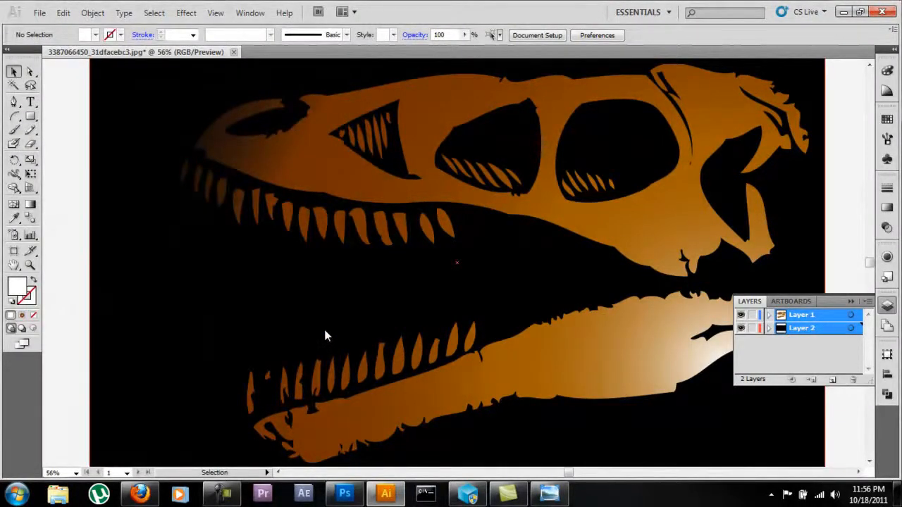
key(ctrl+minus)
key(ctrl+minus)
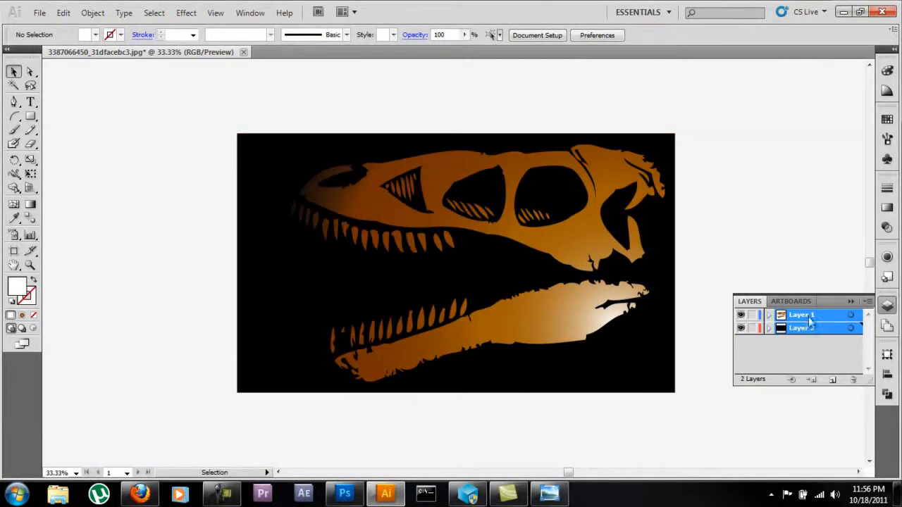
Step: Bring the whole skull artwork with its black background into Photoshop's Raptor_1 document and align it to the canvas's upper-left corner
mouse_move(205, 107)
mouse_down()
mouse_move(661, 377)
mouse_move(727, 435)
mouse_up()
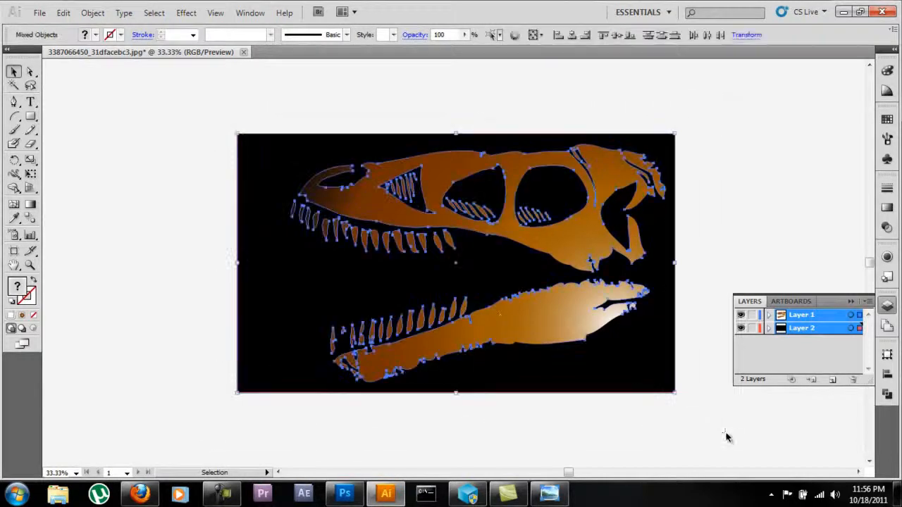
drag(306, 258, 313, 206)
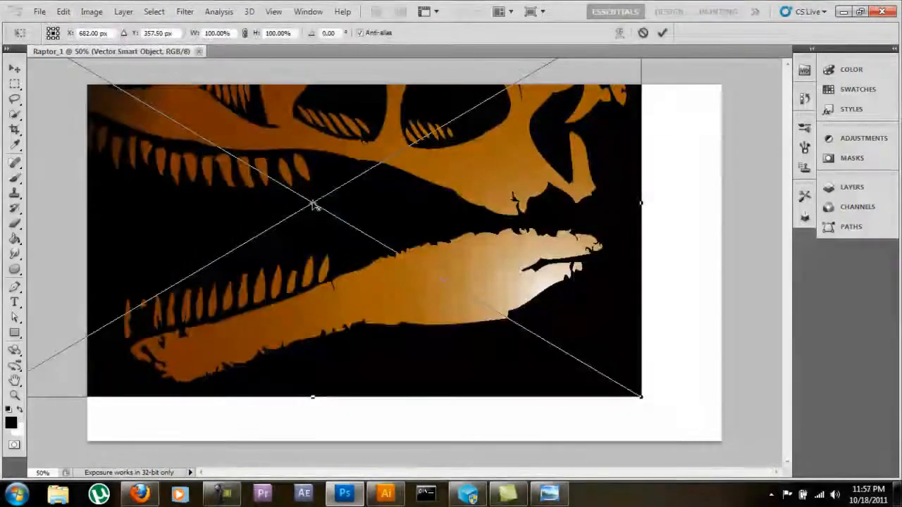
drag(356, 224, 465, 299)
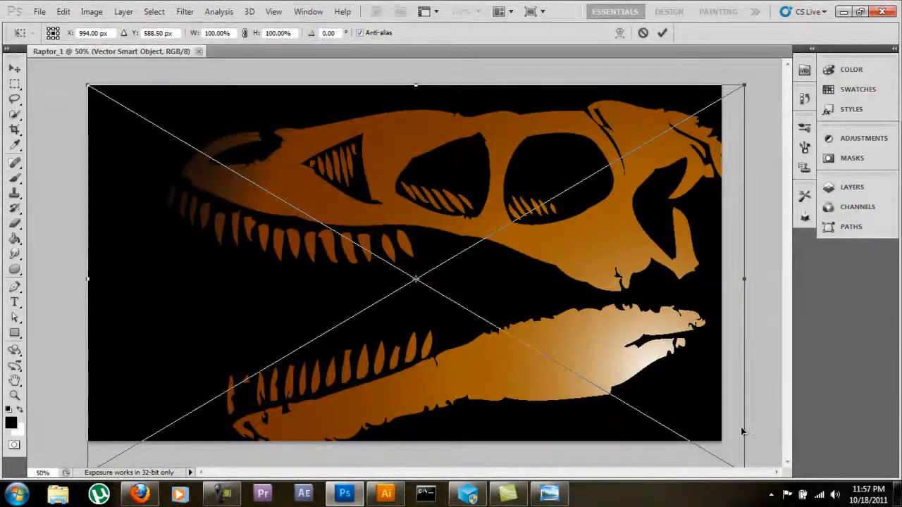
Step: Scale the placed artwork to 98.54% width and 98.64% height, extending slightly past the canvas's upper, lower and right edges
key(ctrl+minus)
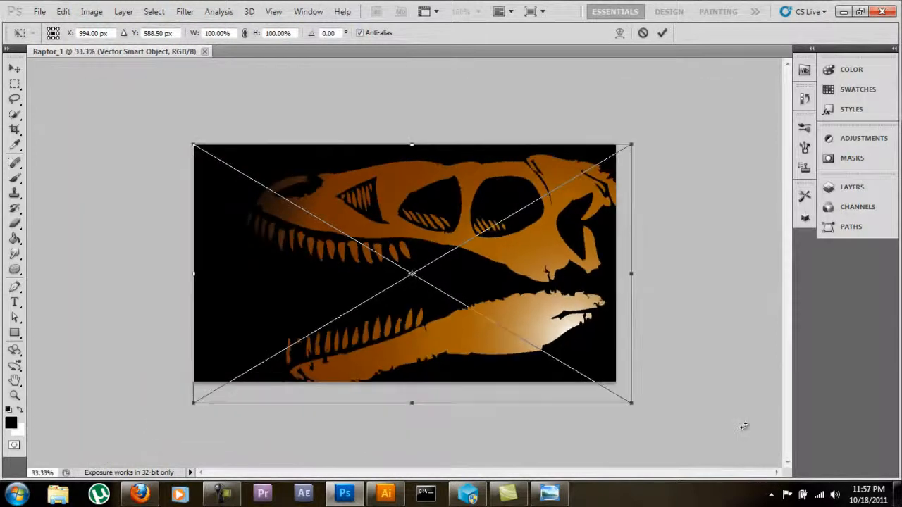
drag(631, 404, 614, 384)
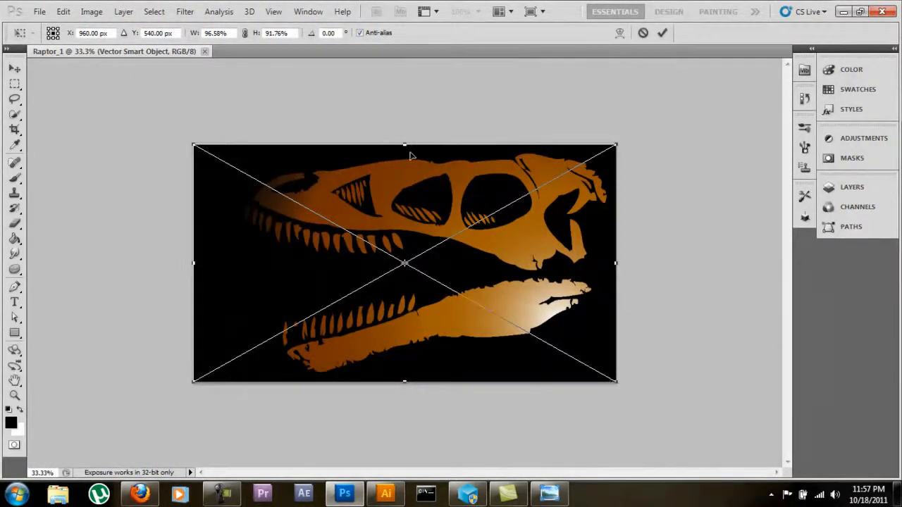
drag(407, 145, 406, 135)
drag(403, 381, 404, 390)
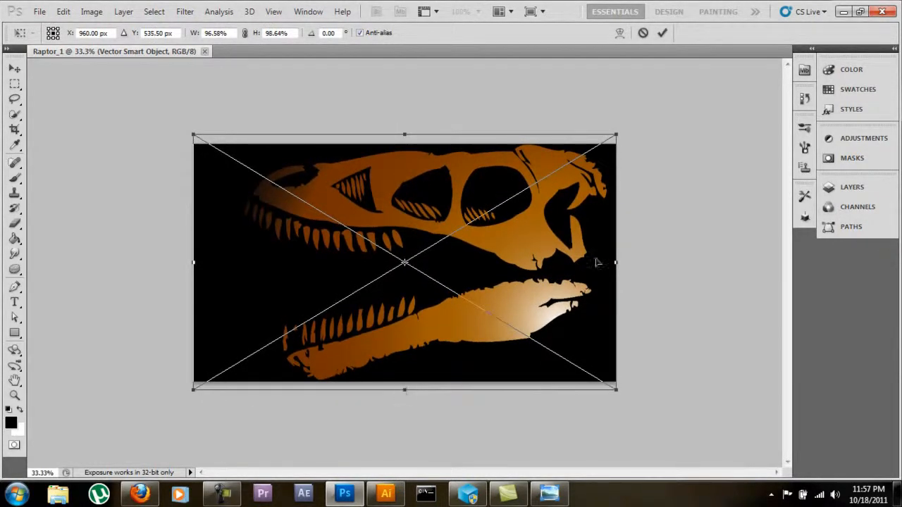
drag(614, 262, 623, 262)
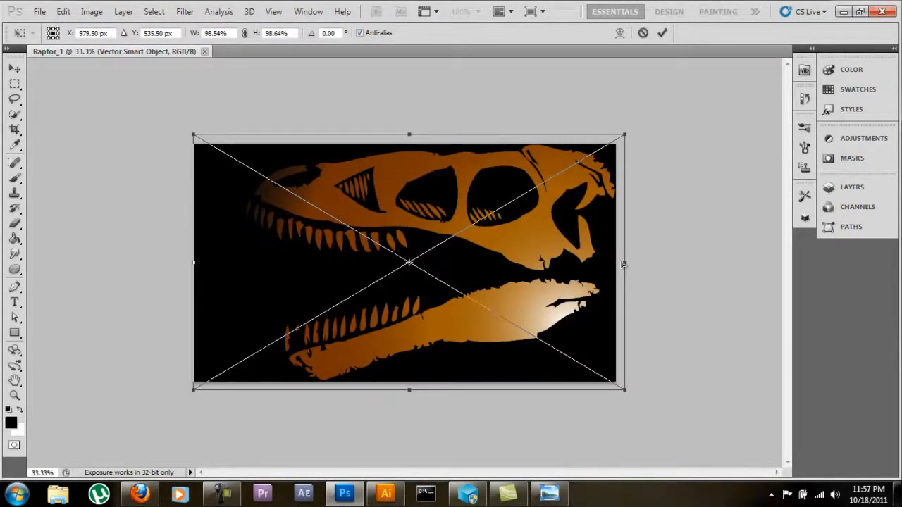
Step: Commit the resized skull artwork as a placed object and finish the active transform
key(ctrl+plus)
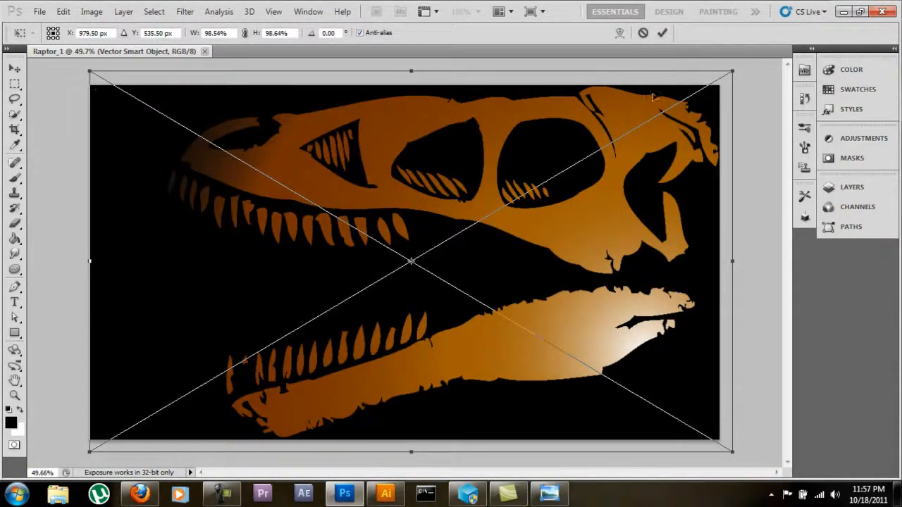
click(39, 11)
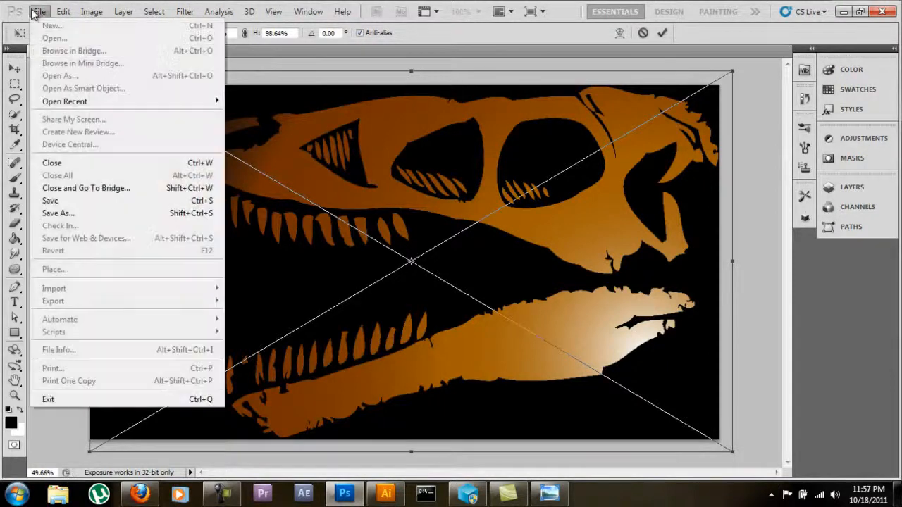
mouse_move(63, 11)
click(126, 2)
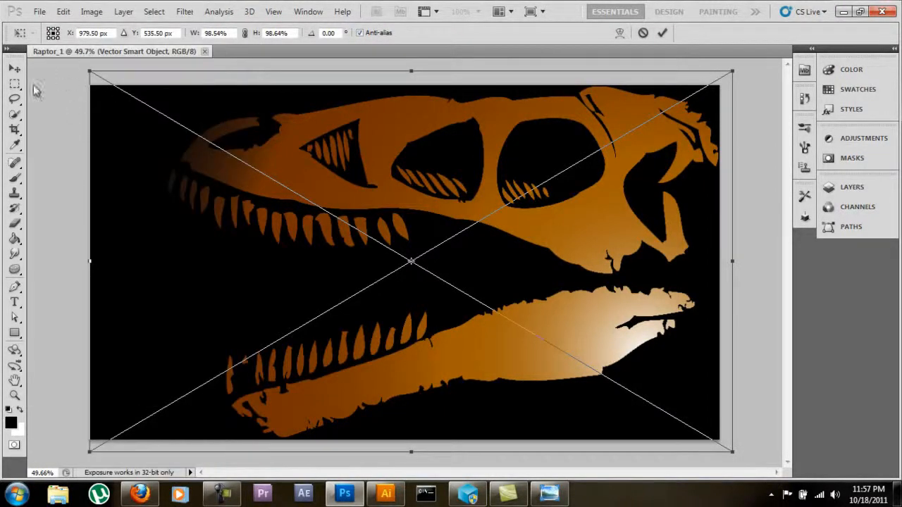
click(14, 68)
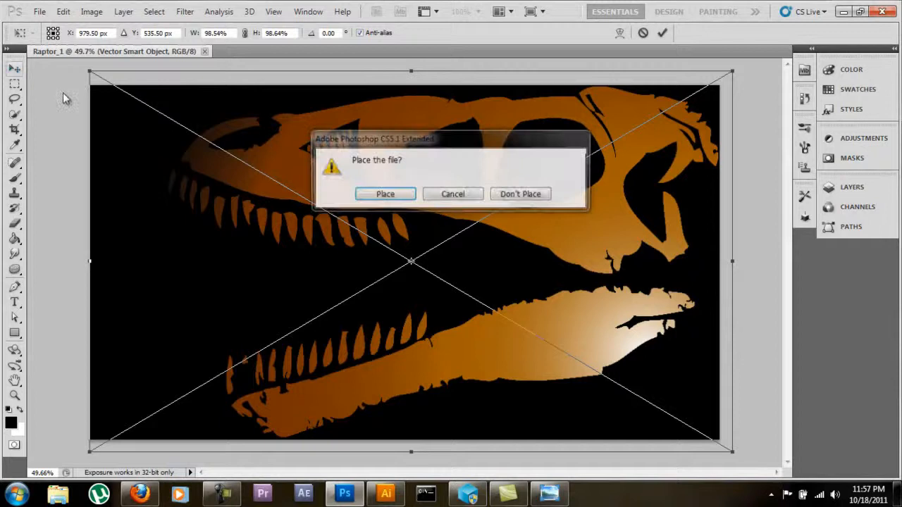
click(402, 200)
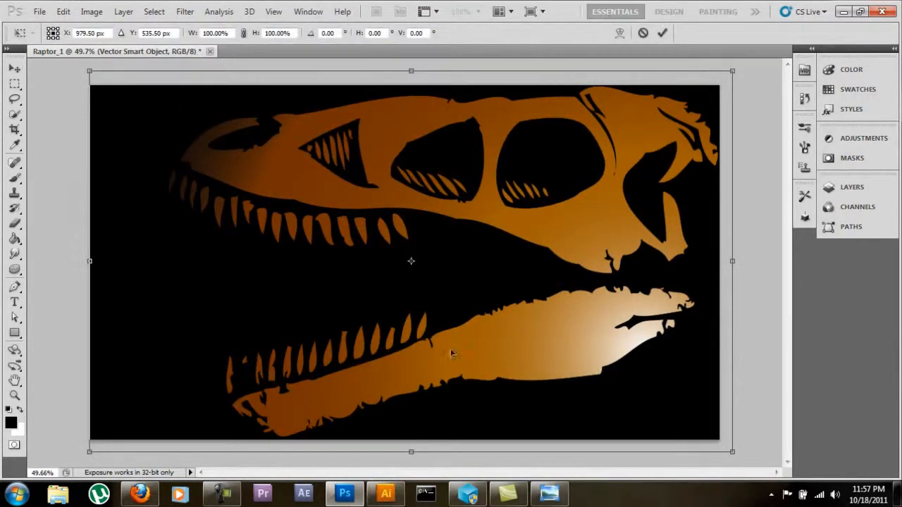
click(41, 12)
click(45, 14)
click(45, 13)
click(44, 14)
key(Return)
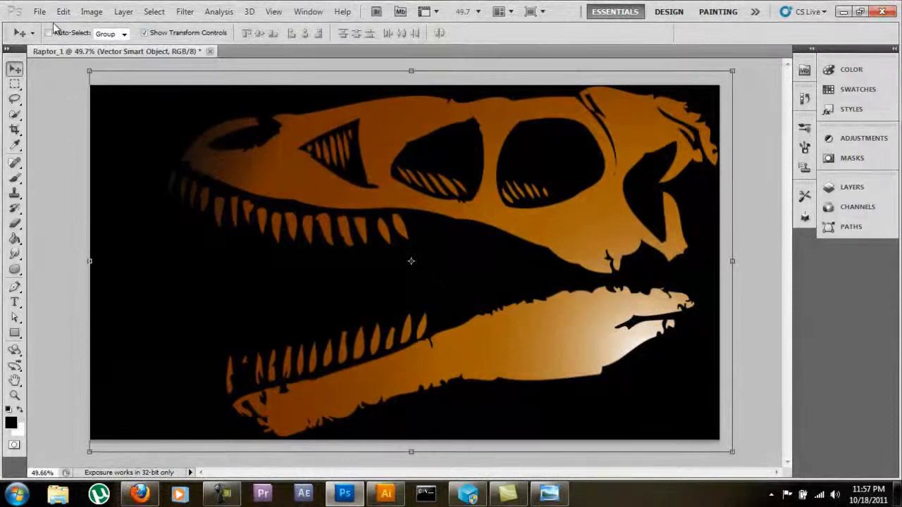
Step: Set up a JPEG copy named Raptor_1.jpg in the Edited folder, and leave the JPEG options without saving
click(39, 12)
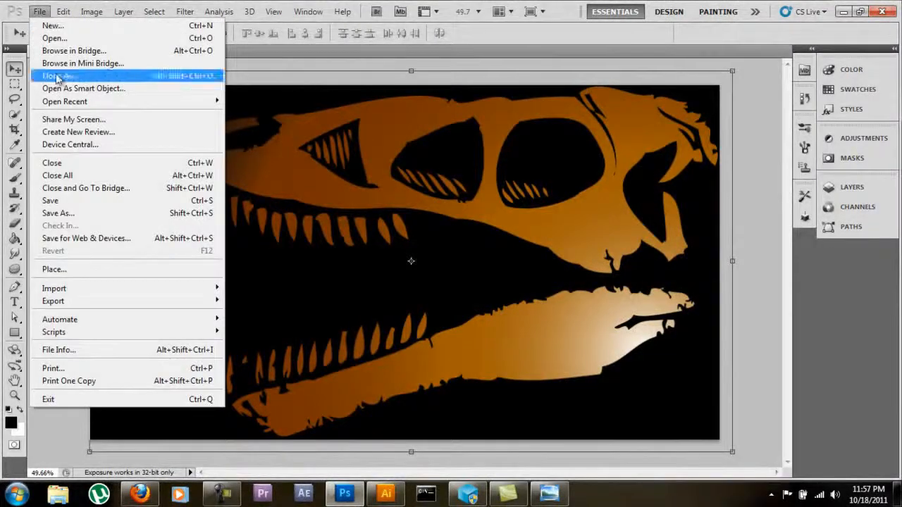
click(83, 215)
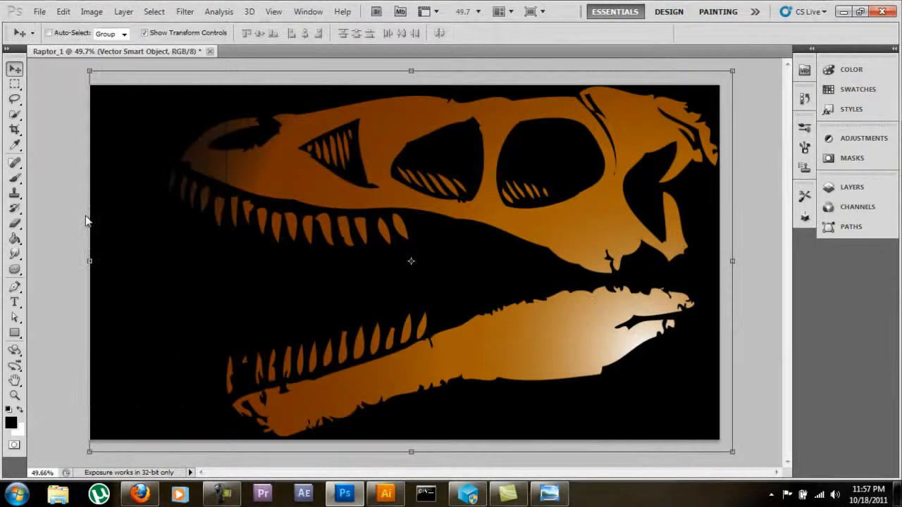
click(444, 283)
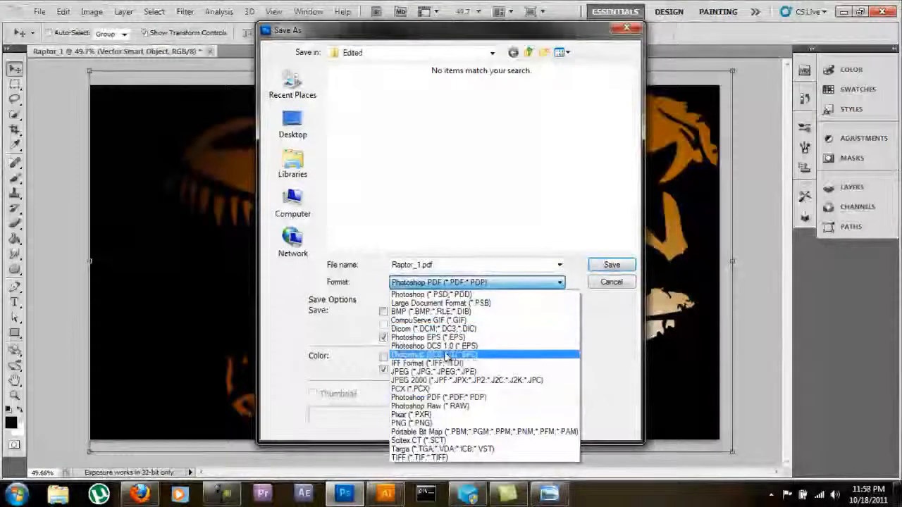
click(447, 371)
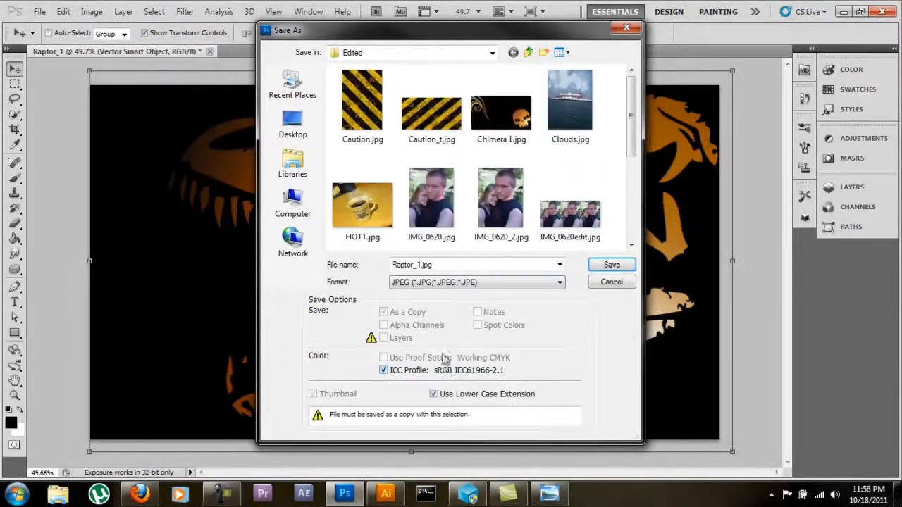
click(523, 282)
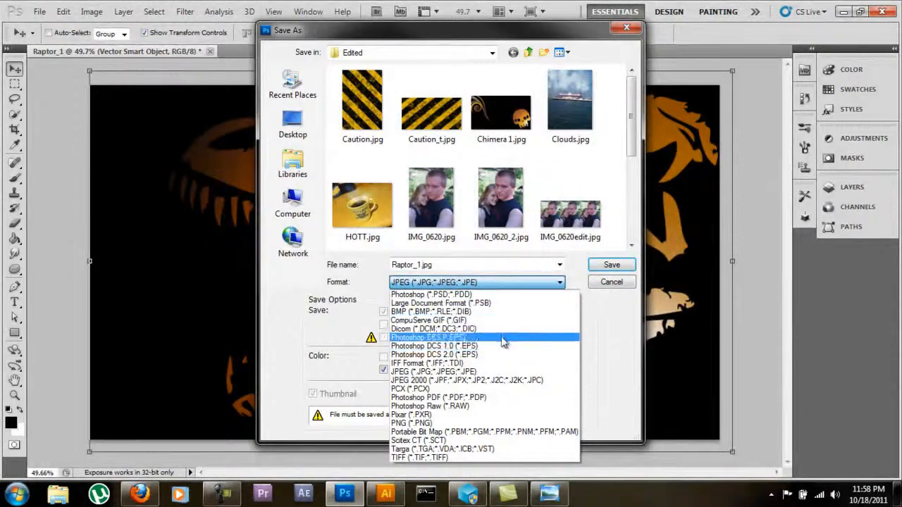
click(498, 373)
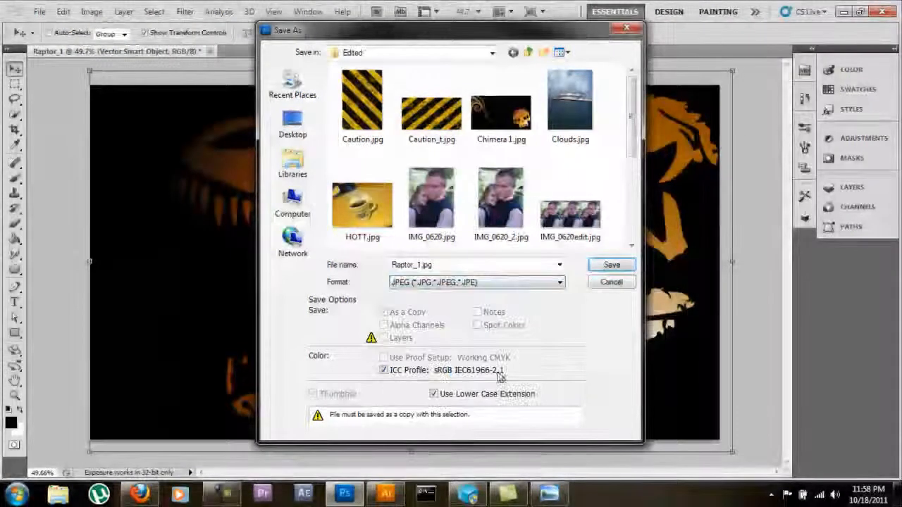
click(600, 273)
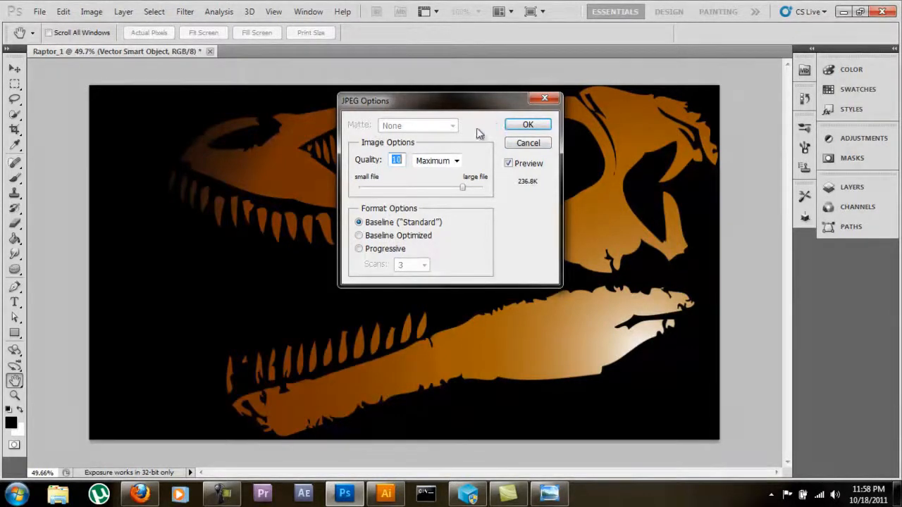
key(v)
click(533, 144)
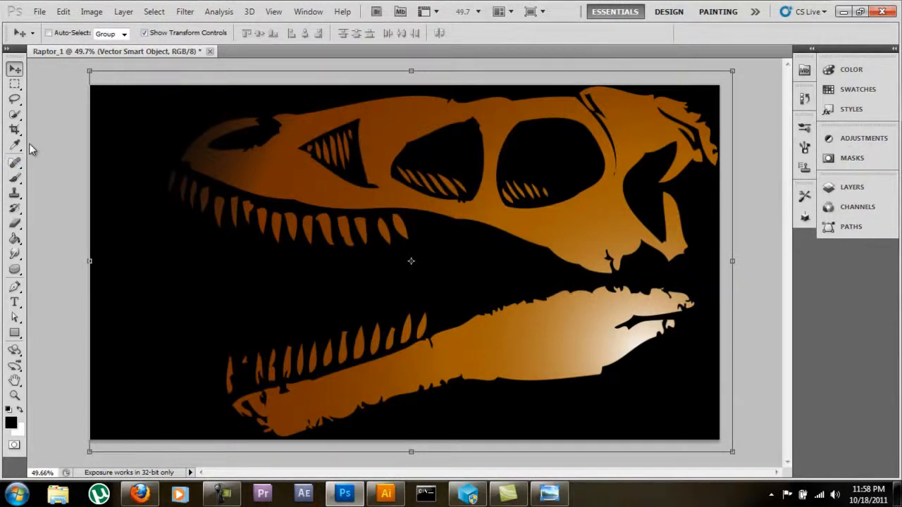